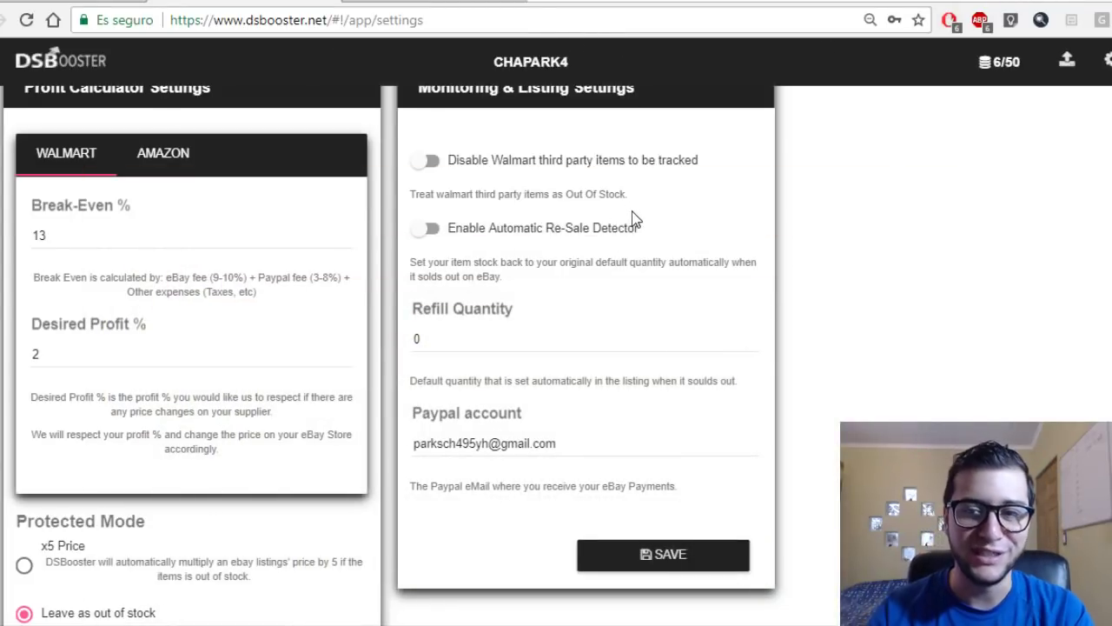
pyautogui.scroll(1, 753, 217)
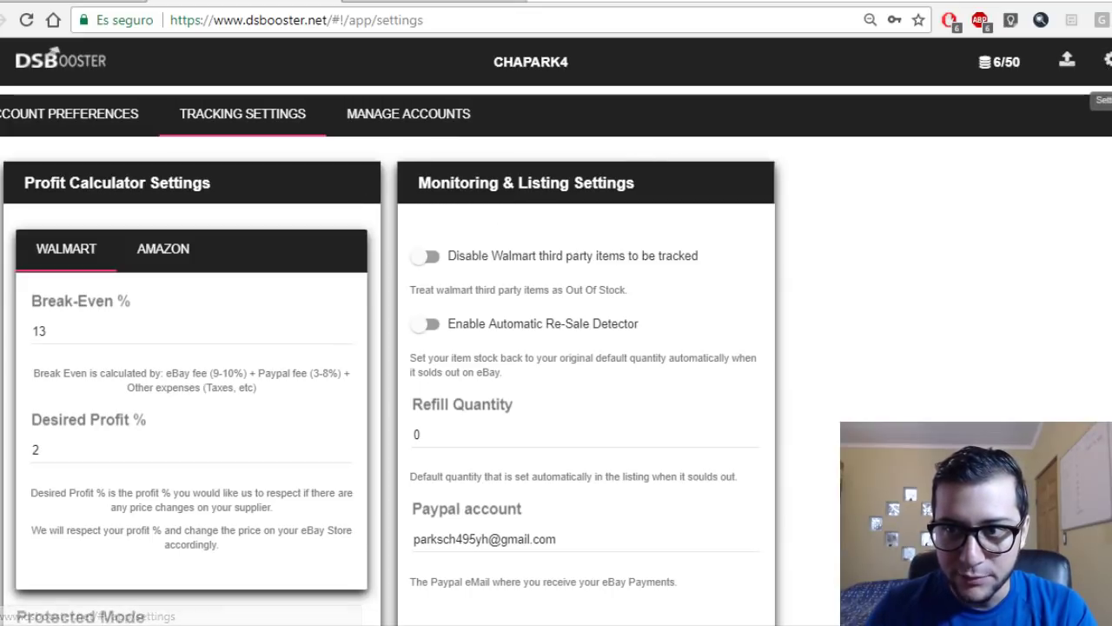
pyautogui.click(1105, 61)
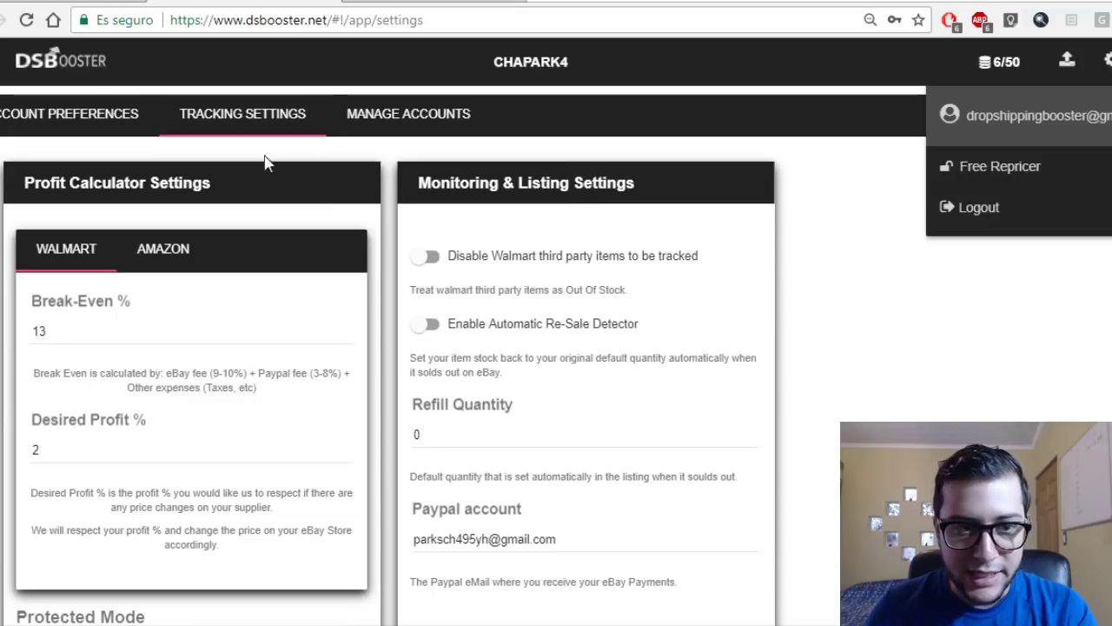
pyautogui.click(843, 296)
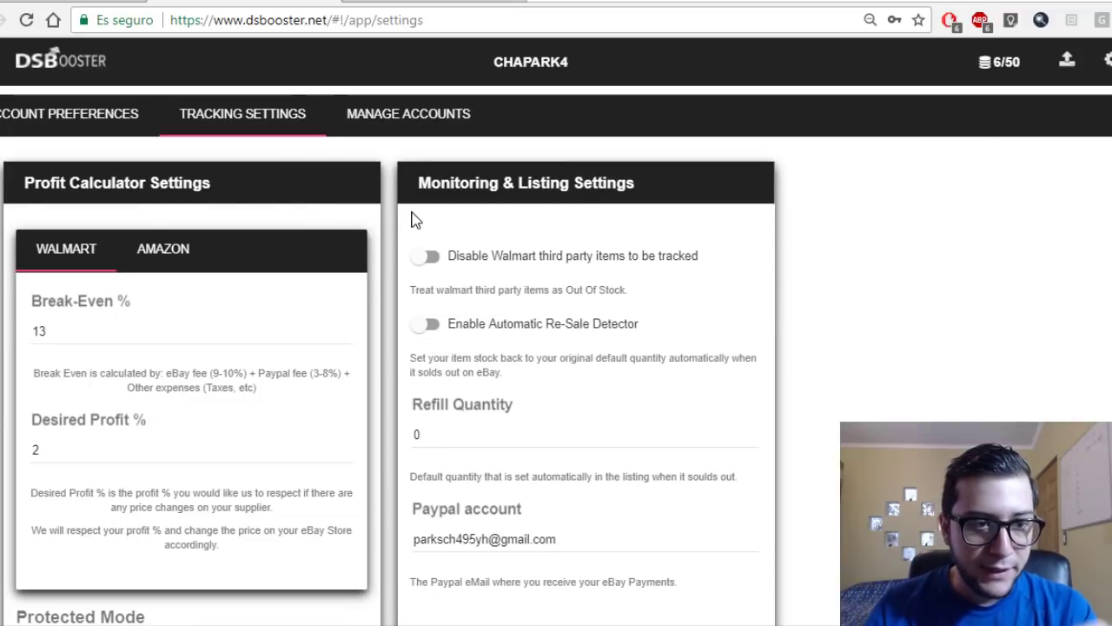
pyautogui.scroll(-1, 422, 221)
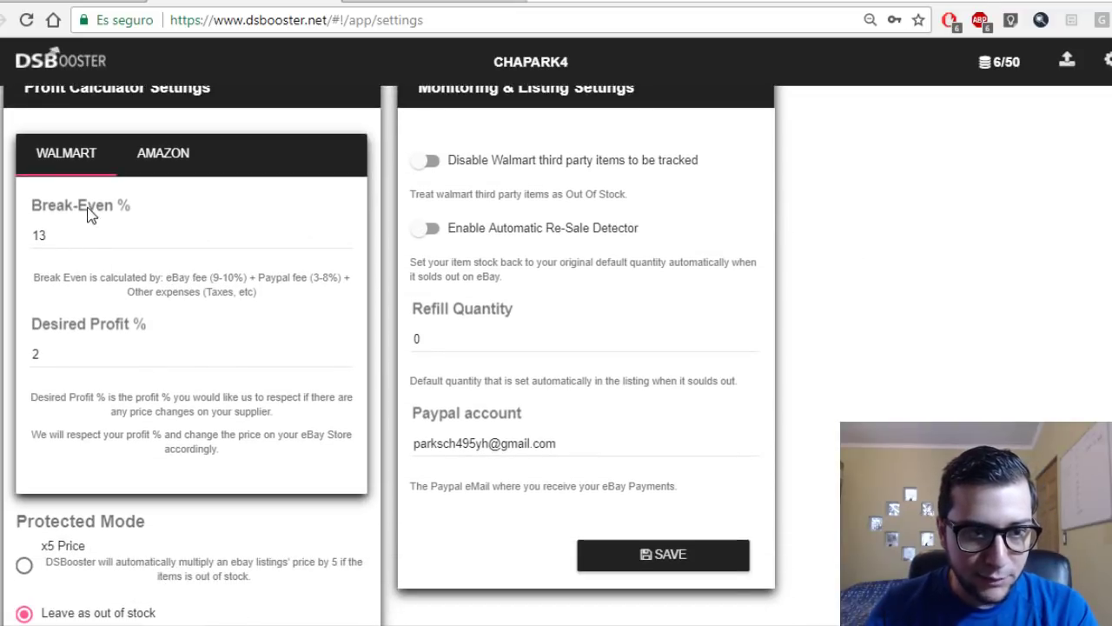
pyautogui.scroll(1, 165, 153)
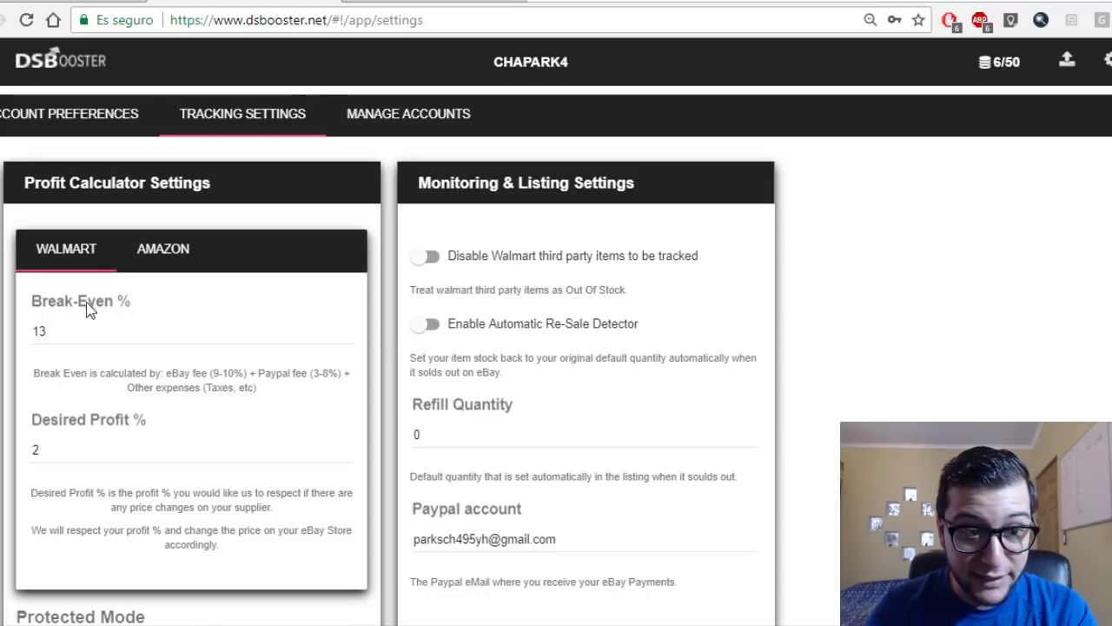
# Step: Review the Amazon Break-Even % and Desired Profit % in the profit calculator settings and return to the Walmart settings
pyautogui.click(156, 258)
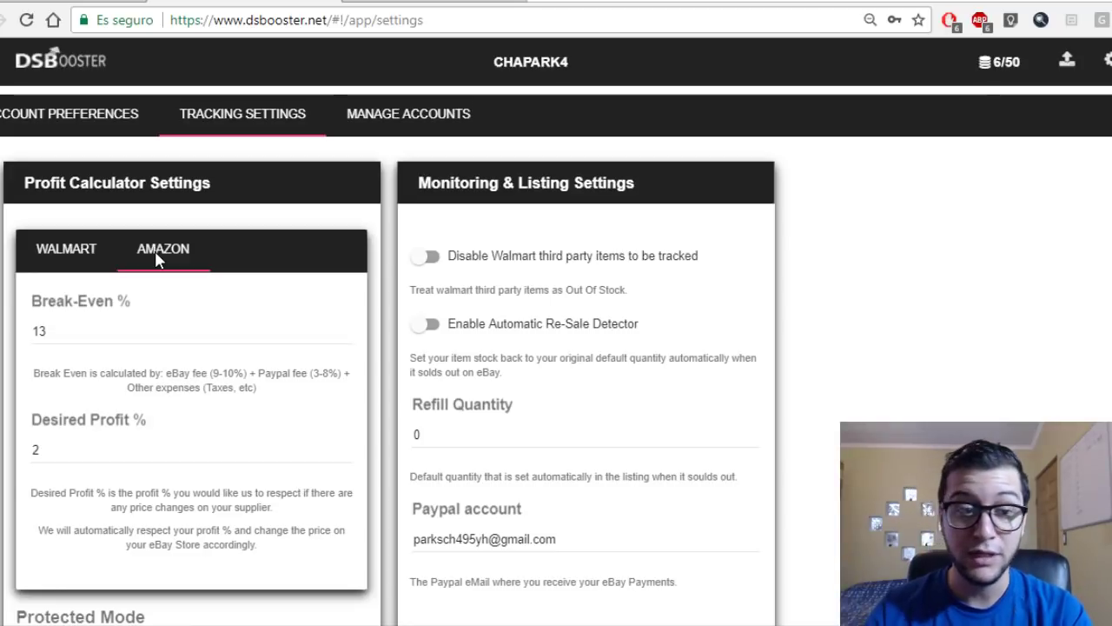
pyautogui.click(43, 331)
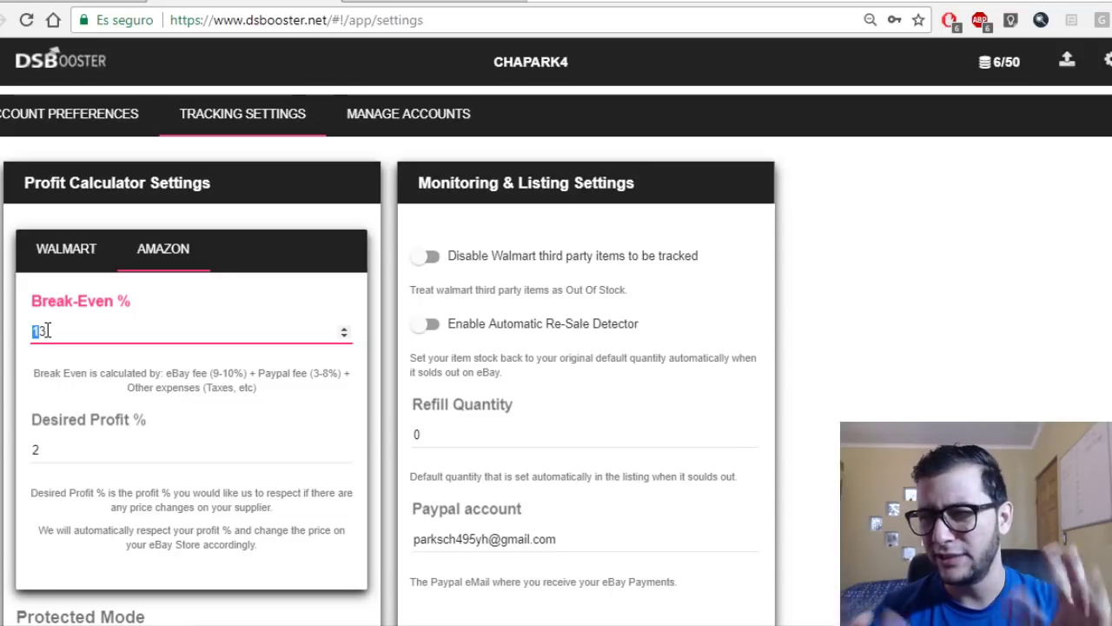
pyautogui.click(105, 427)
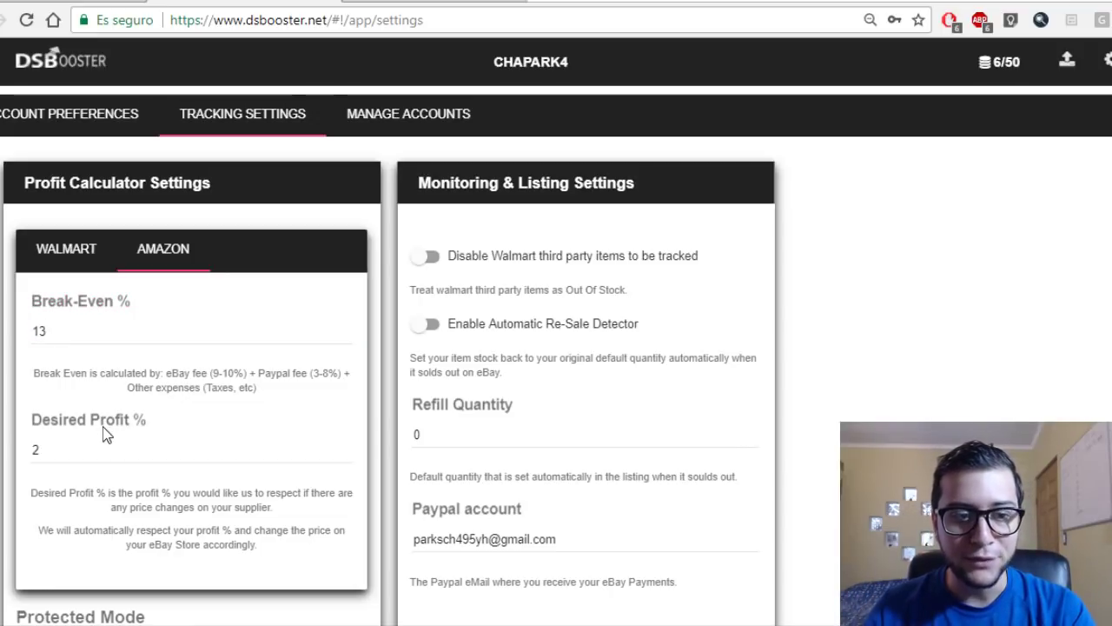
pyautogui.scroll(-1, 104, 429)
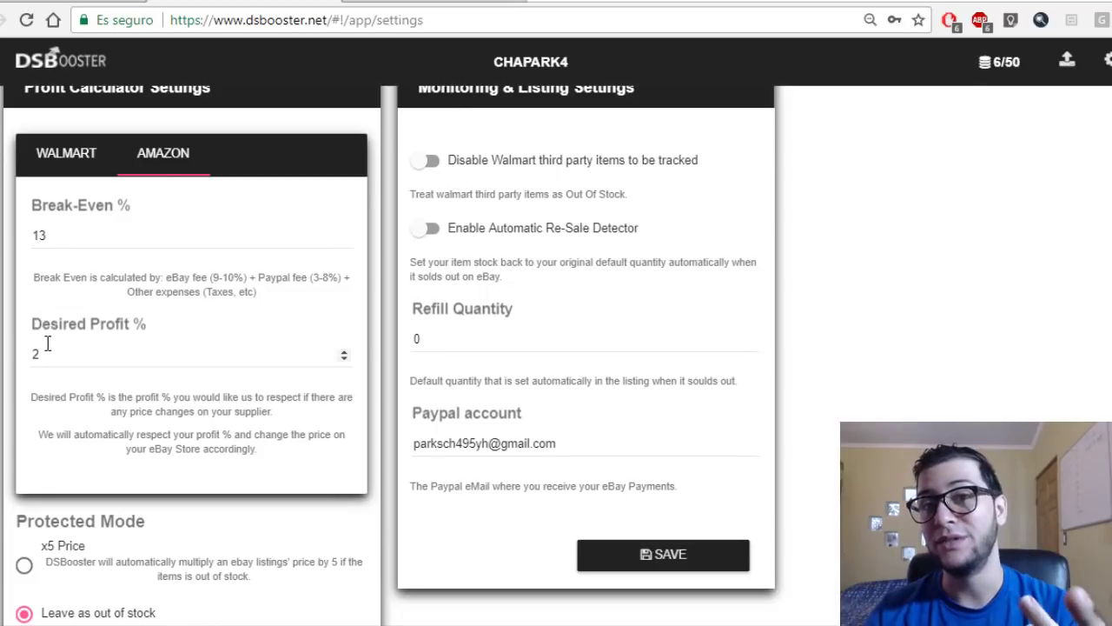
pyautogui.scroll(1, 161, 328)
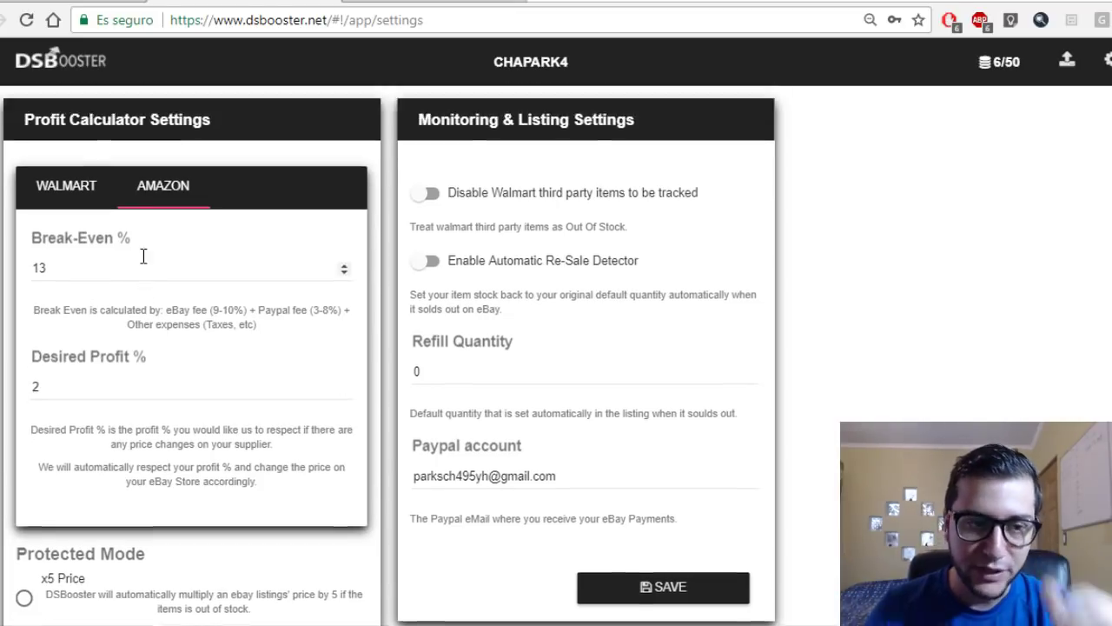
pyautogui.click(74, 263)
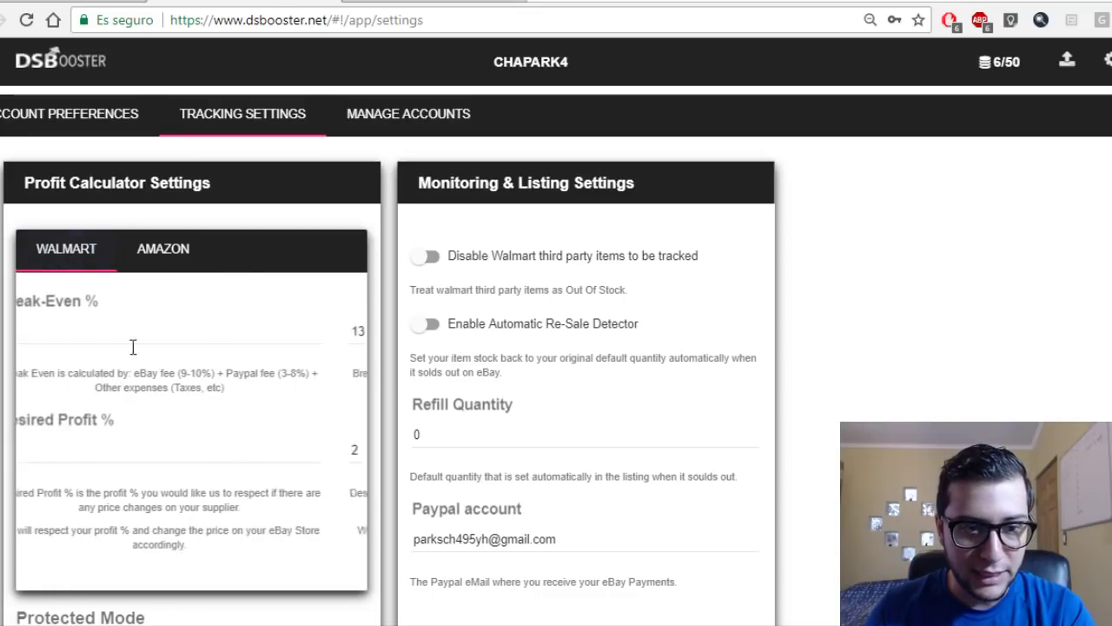
# Step: Examine the Walmart Break-Even % value and the note explaining which fees it is calculated from
pyautogui.moveTo(37, 376); pyautogui.dragTo(207, 371)
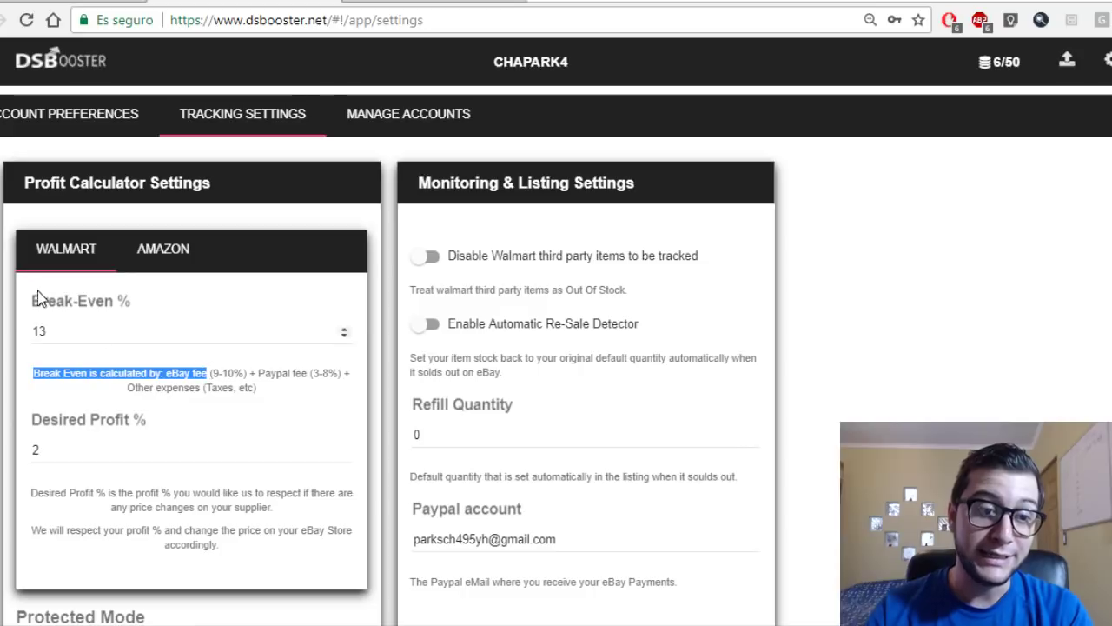
pyautogui.moveTo(47, 331); pyautogui.dragTo(26, 332)
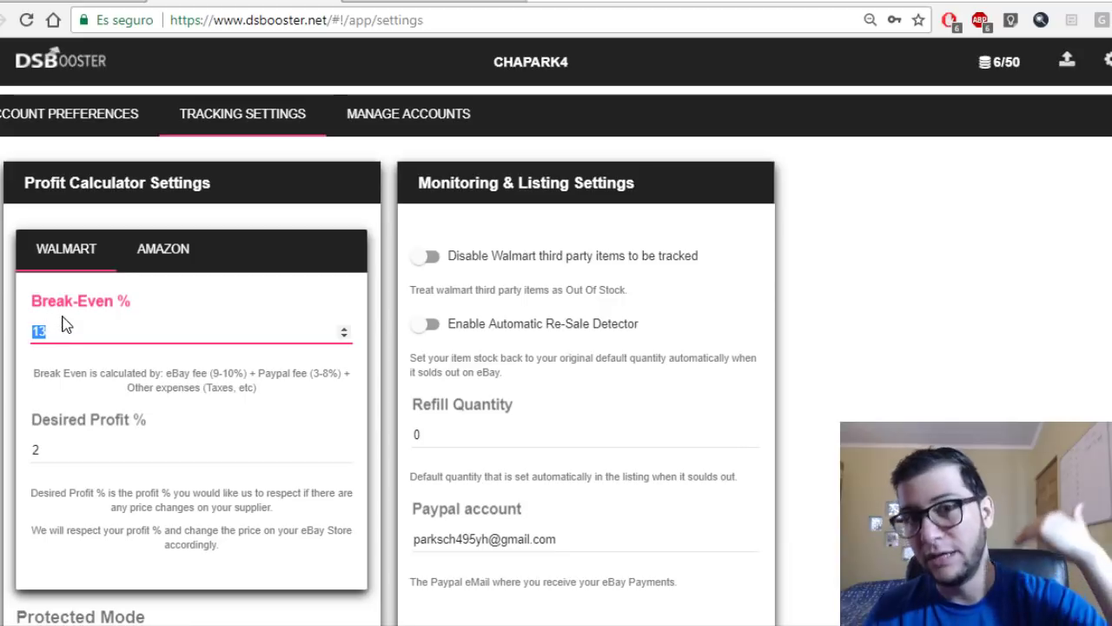
pyautogui.click(964, 241)
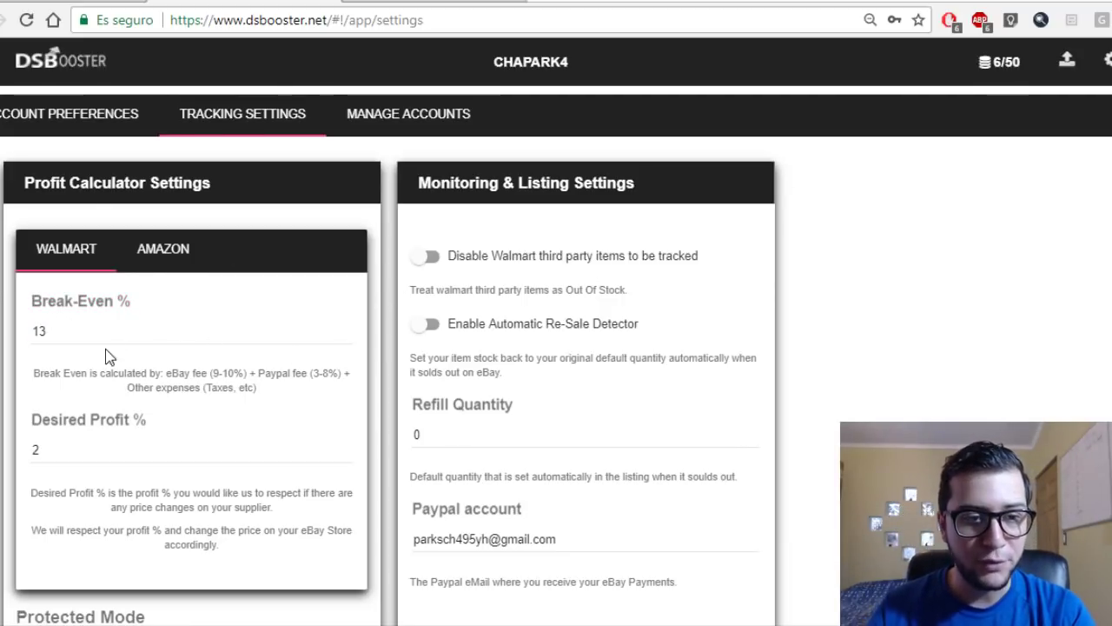
pyautogui.scroll(-1, 111, 344)
pyautogui.moveTo(36, 233); pyautogui.dragTo(50, 237)
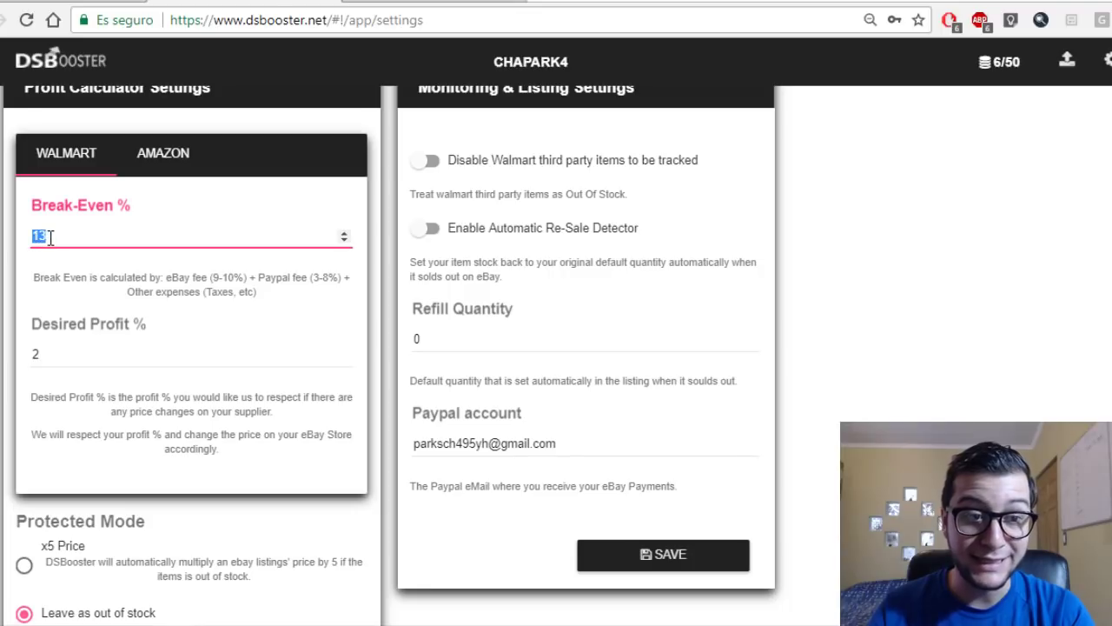
pyautogui.click(53, 238)
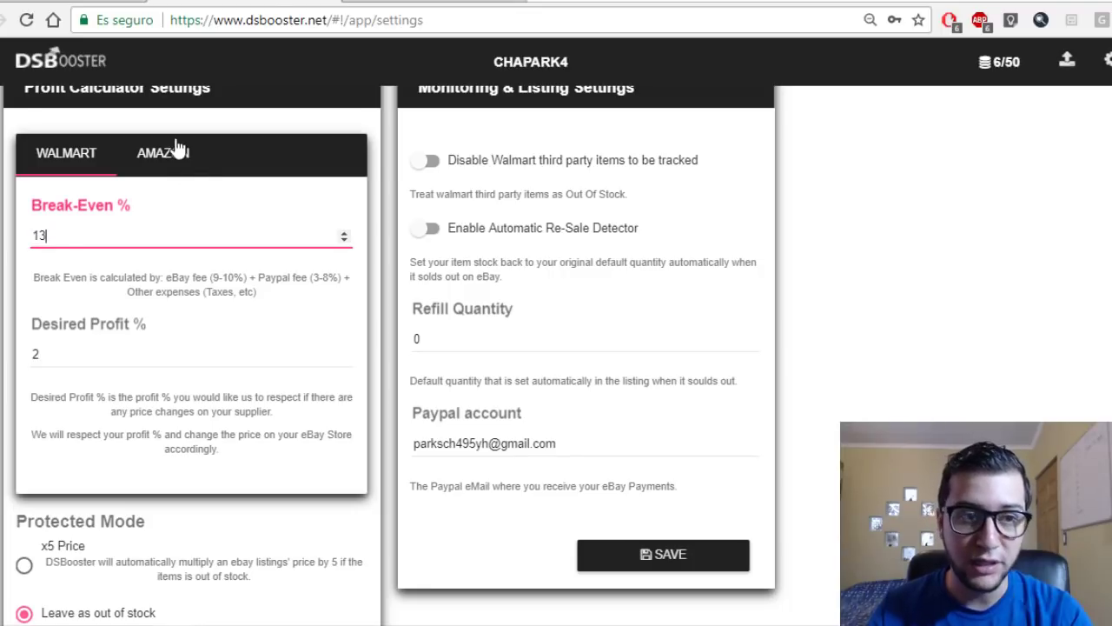
# Step: Switch to the Walmart page for the 20" Girls Mongoose Byte Bike and check the item's price
pyautogui.hotkey('ctrl', 'Tab')
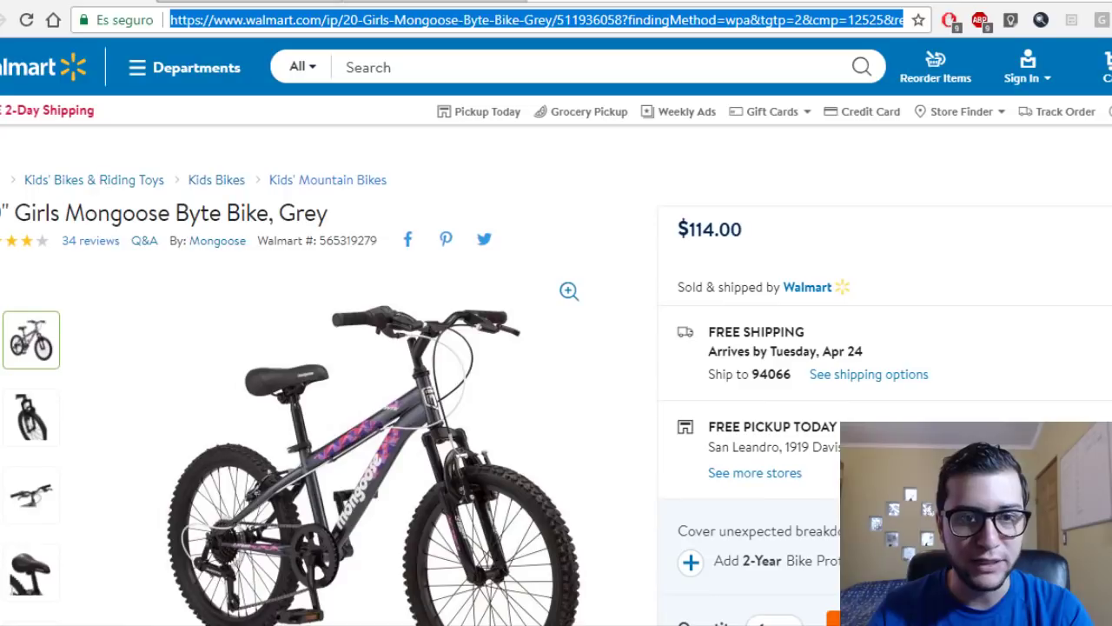
pyautogui.tripleClick(447, 25)
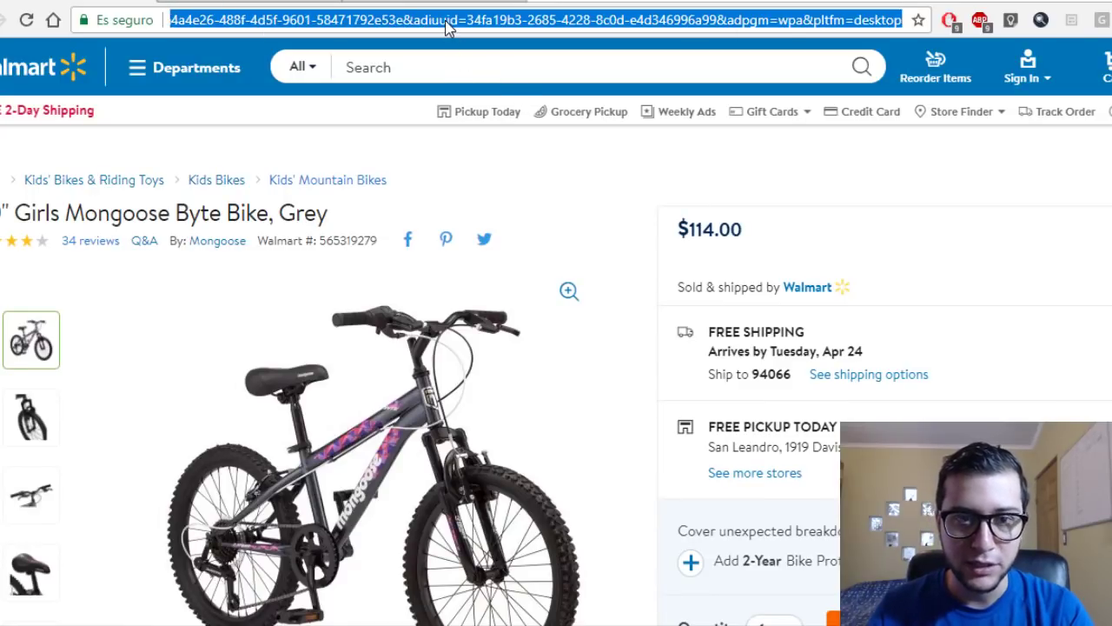
pyautogui.moveTo(676, 227); pyautogui.dragTo(746, 233)
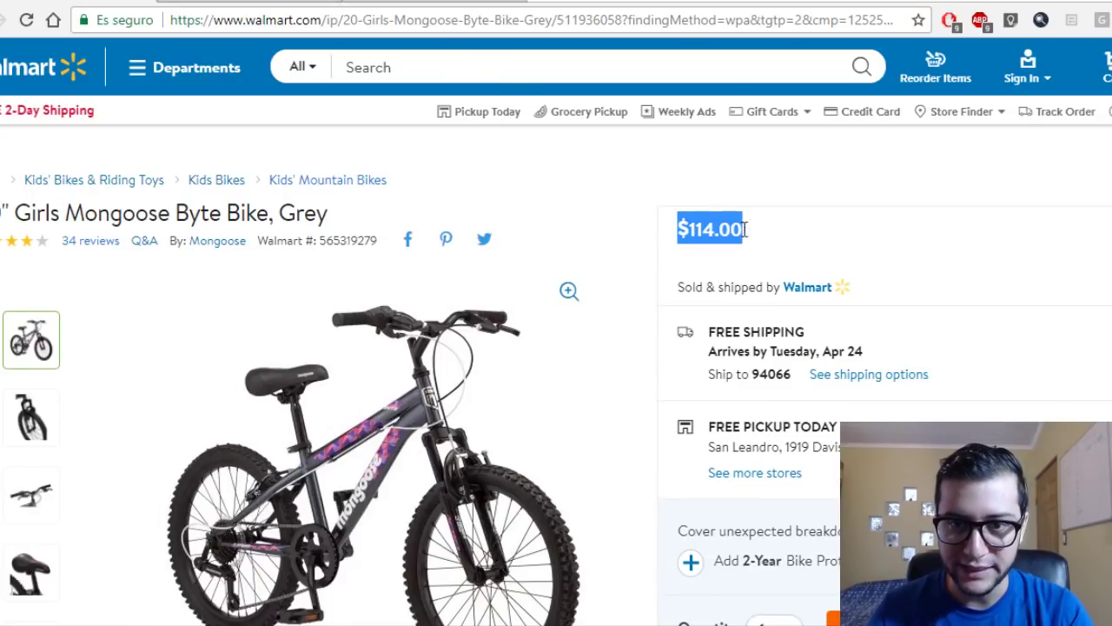
pyautogui.click(756, 237)
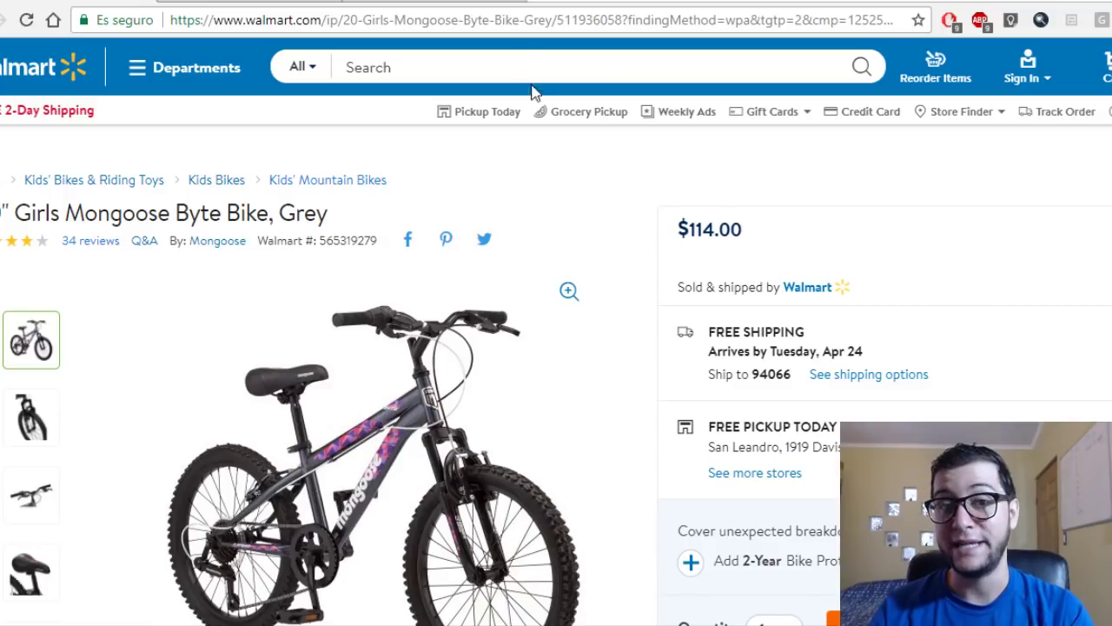
# Step: Switch to the DSBooster monitor page and open the single Lister, ready to enter a source URL
pyautogui.click(437, 2)
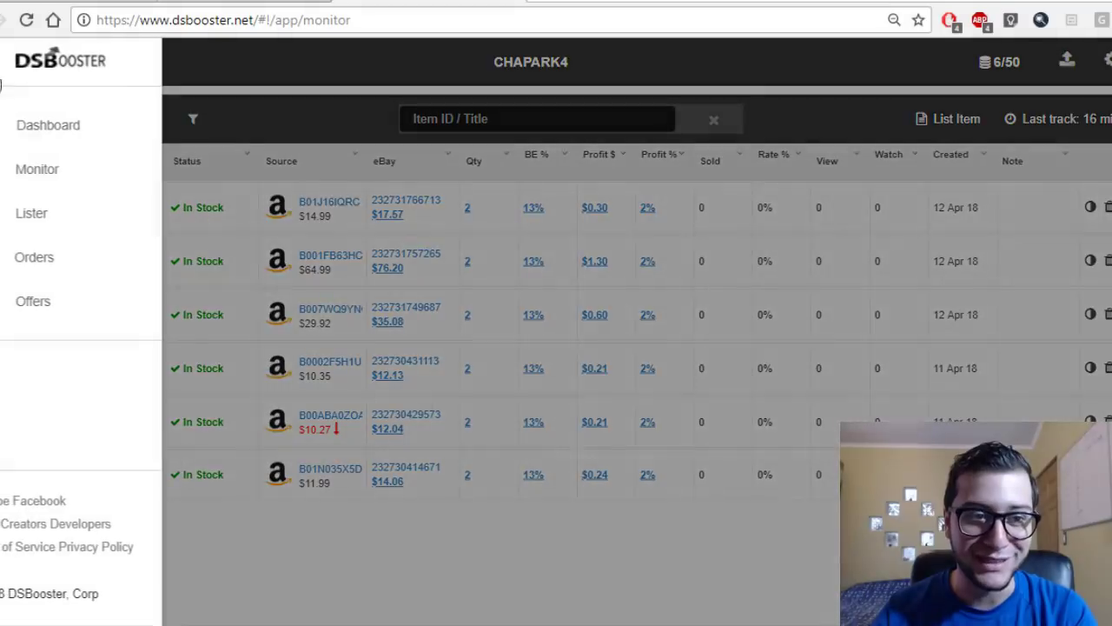
pyautogui.click(43, 224)
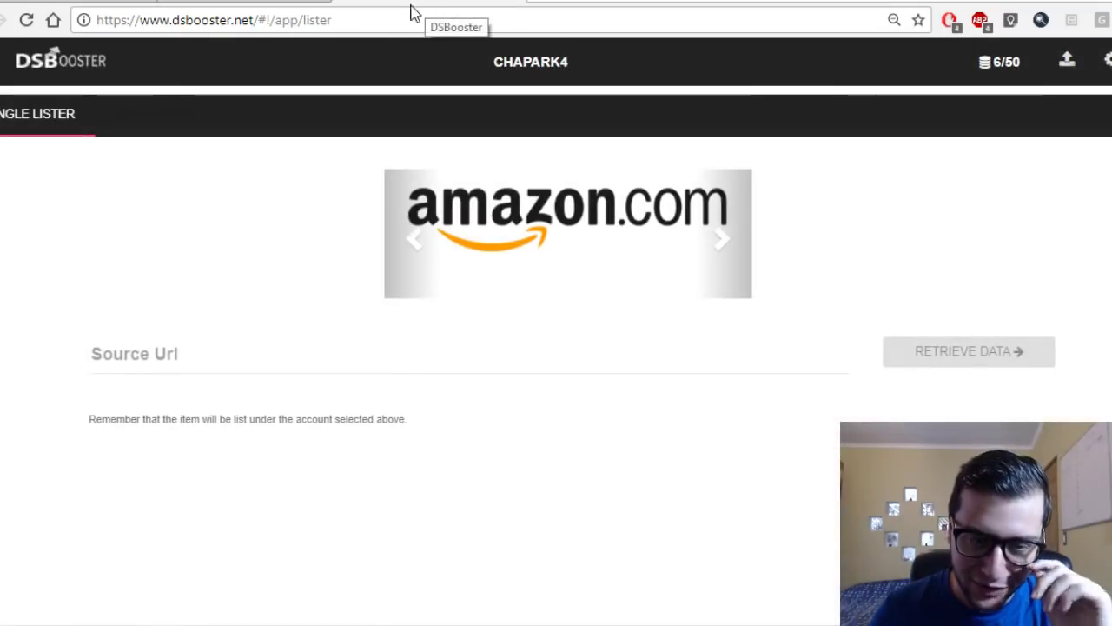
pyautogui.click(187, 351)
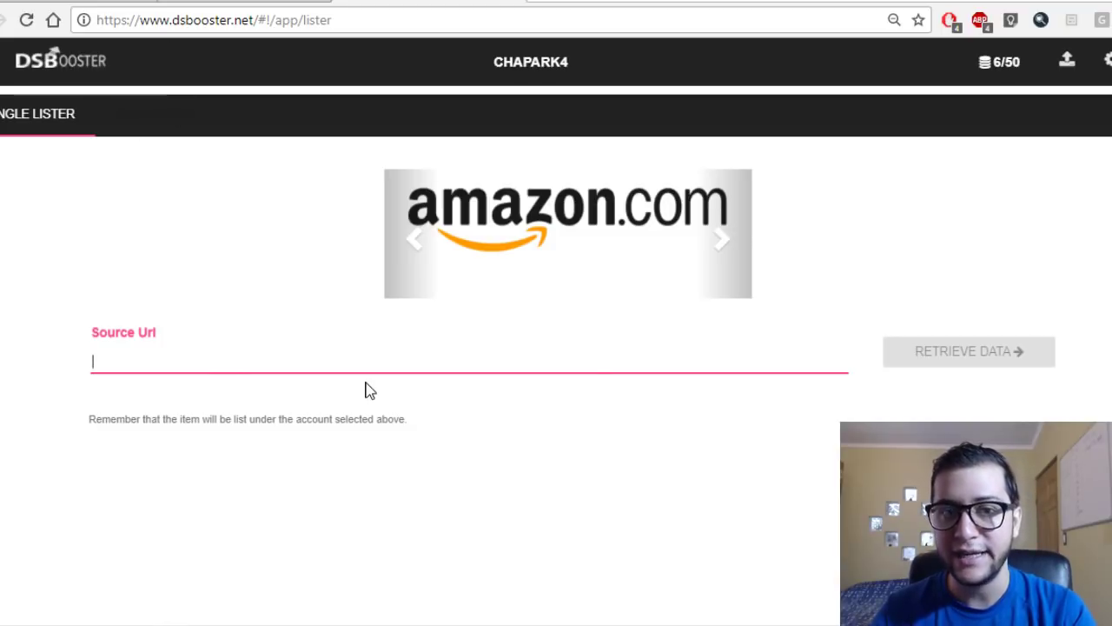
# Step: Copy the Mongoose bike's Walmart page address into the lister's Source Url and retrieve the item data
pyautogui.click(326, 5)
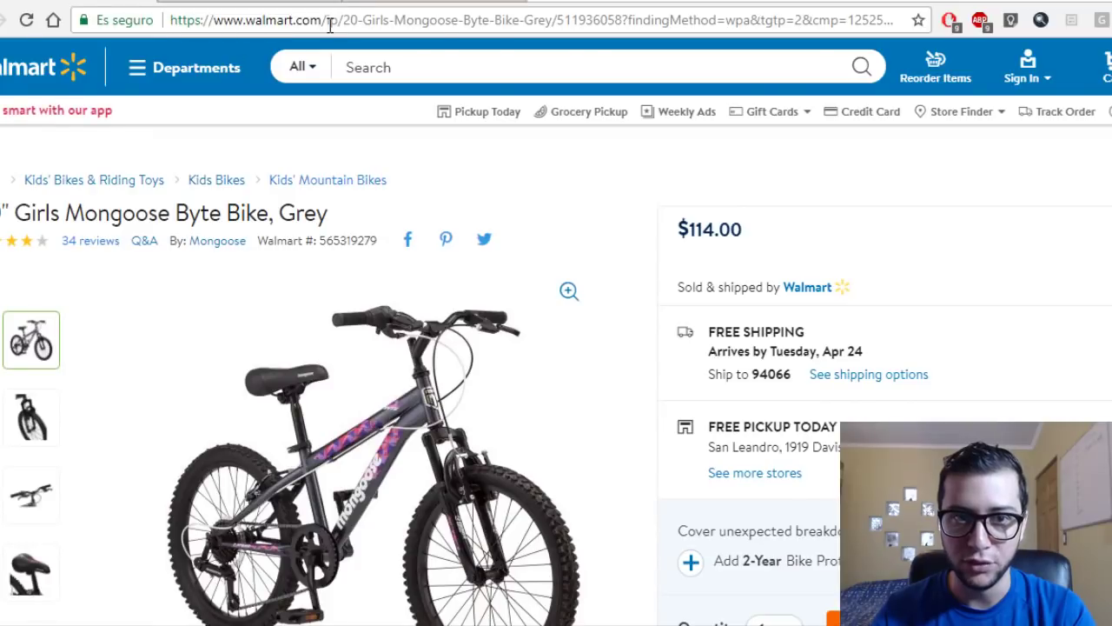
pyautogui.click(329, 26)
pyautogui.hotkey('ctrl', 'c')
pyautogui.click(365, 4)
pyautogui.click(191, 374)
pyautogui.hotkey('ctrl', 'v')
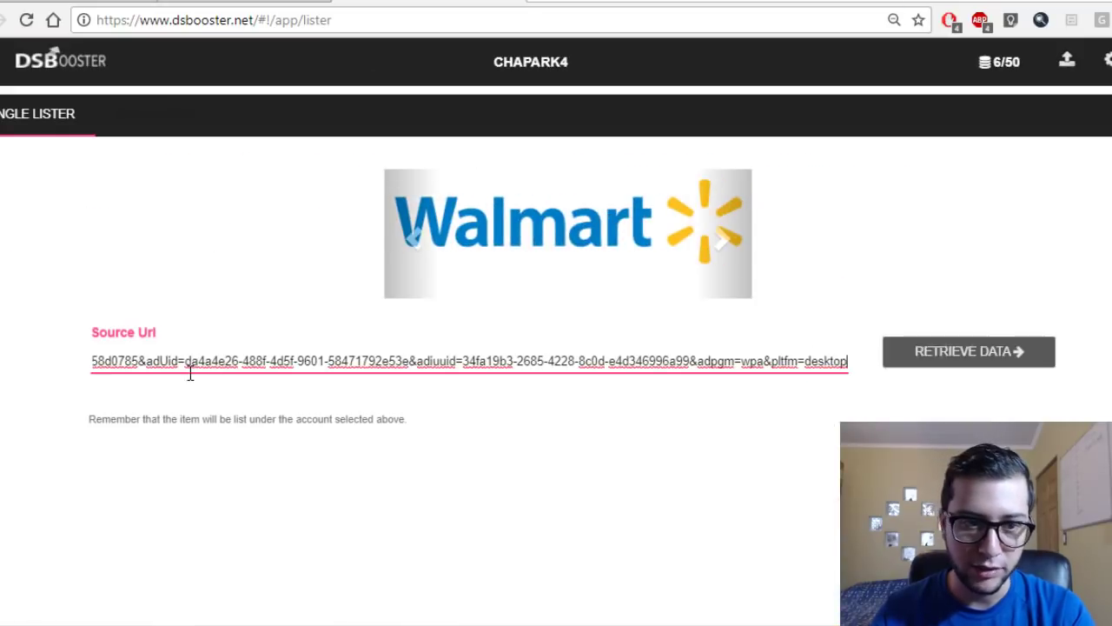
pyautogui.click(988, 360)
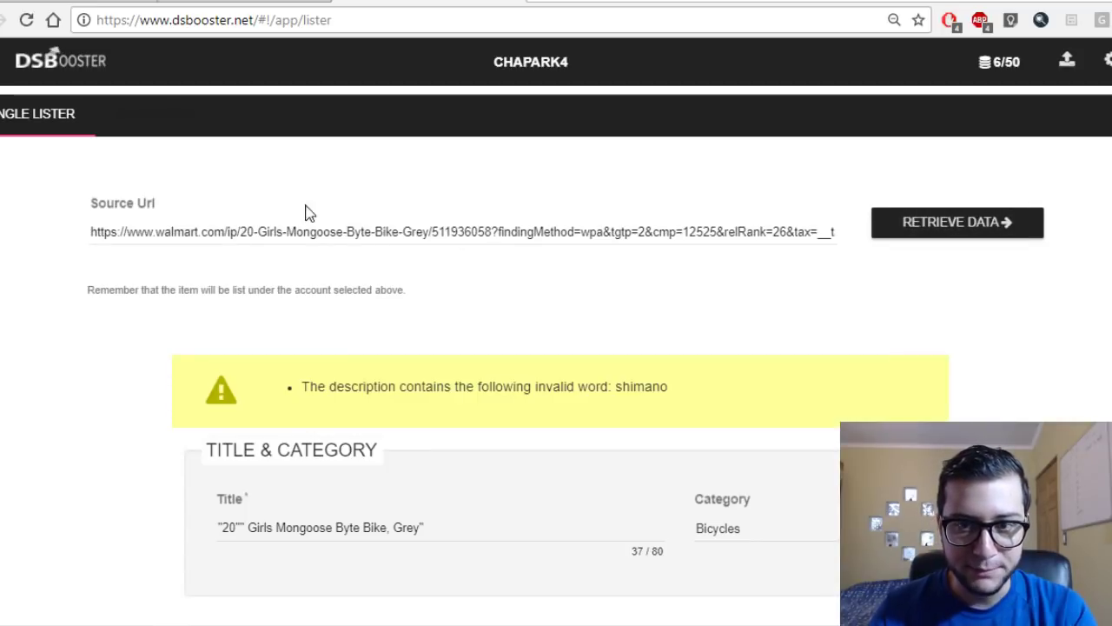
# Step: Review the invalid-word warning for the retrieved item and set Profit % to 0 in its listing details
pyautogui.scroll(-3, 385, 223)
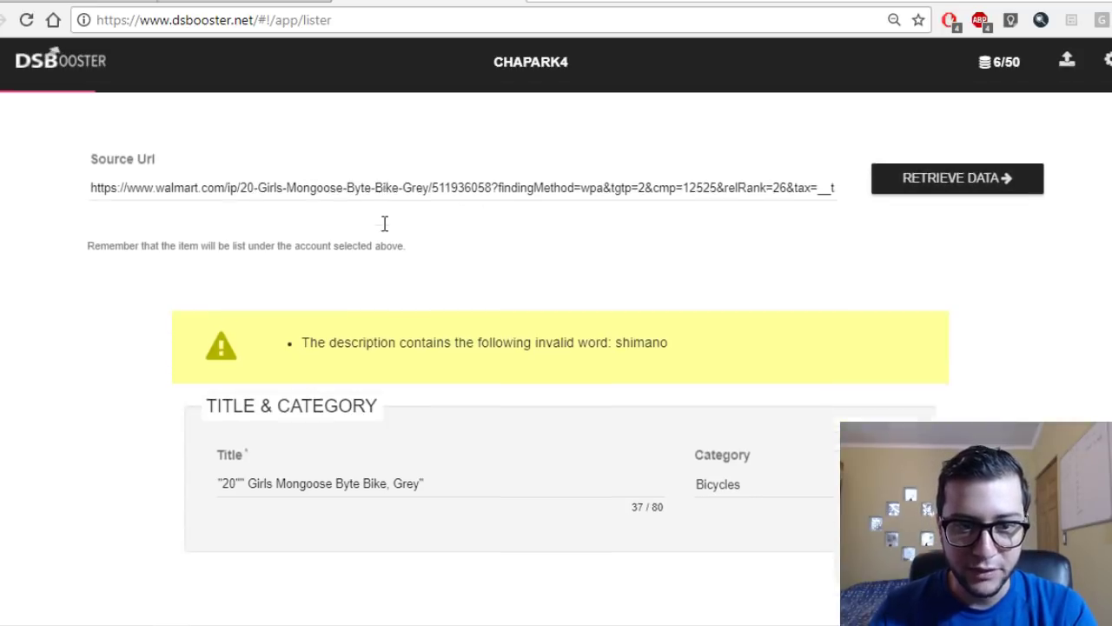
pyautogui.moveTo(613, 195); pyautogui.dragTo(682, 201)
pyautogui.scroll(-3, 574, 273)
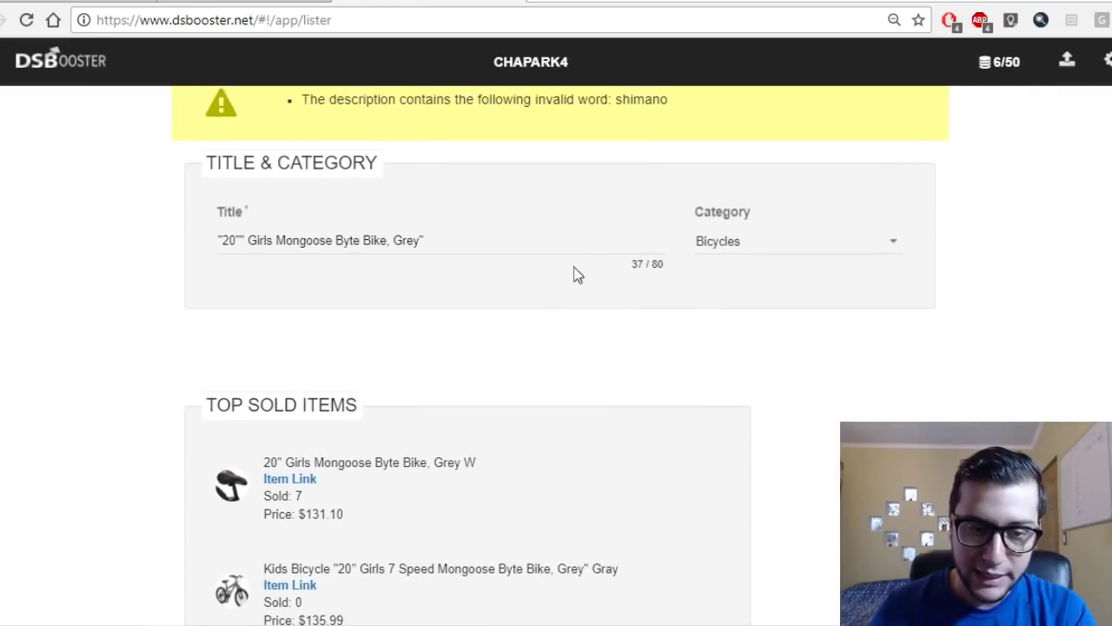
pyautogui.scroll(-10, 805, 294)
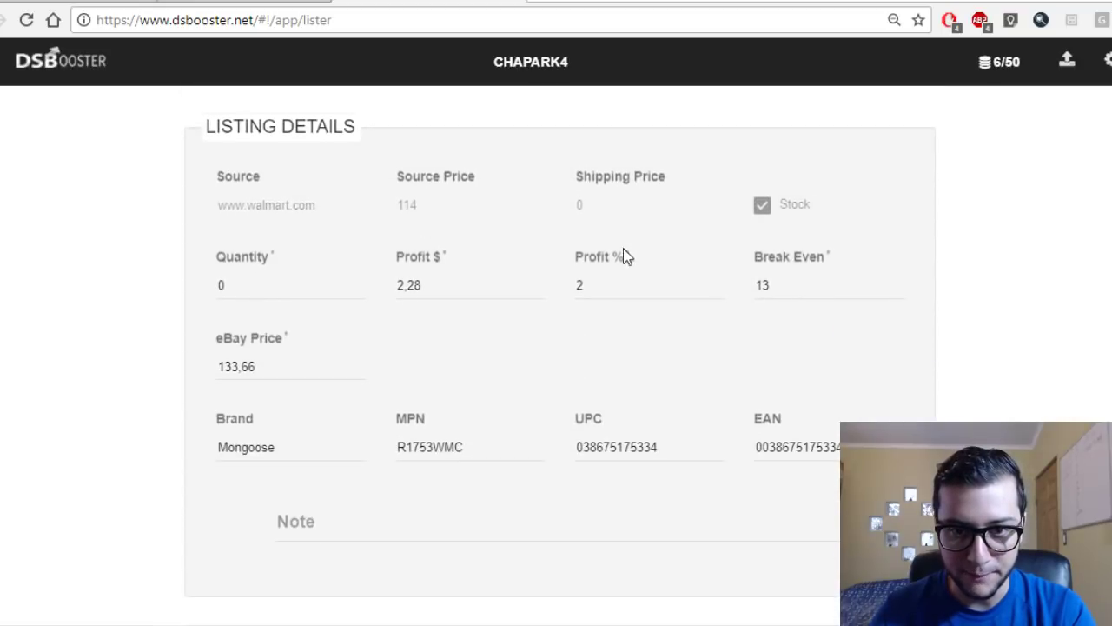
pyautogui.doubleClick(622, 291)
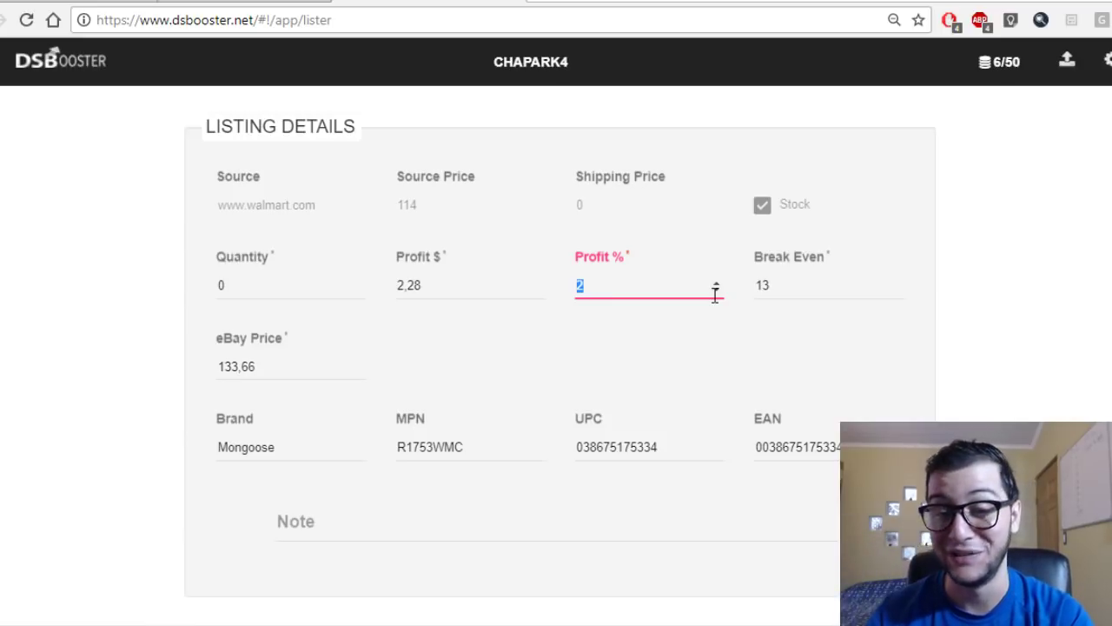
pyautogui.write('0')
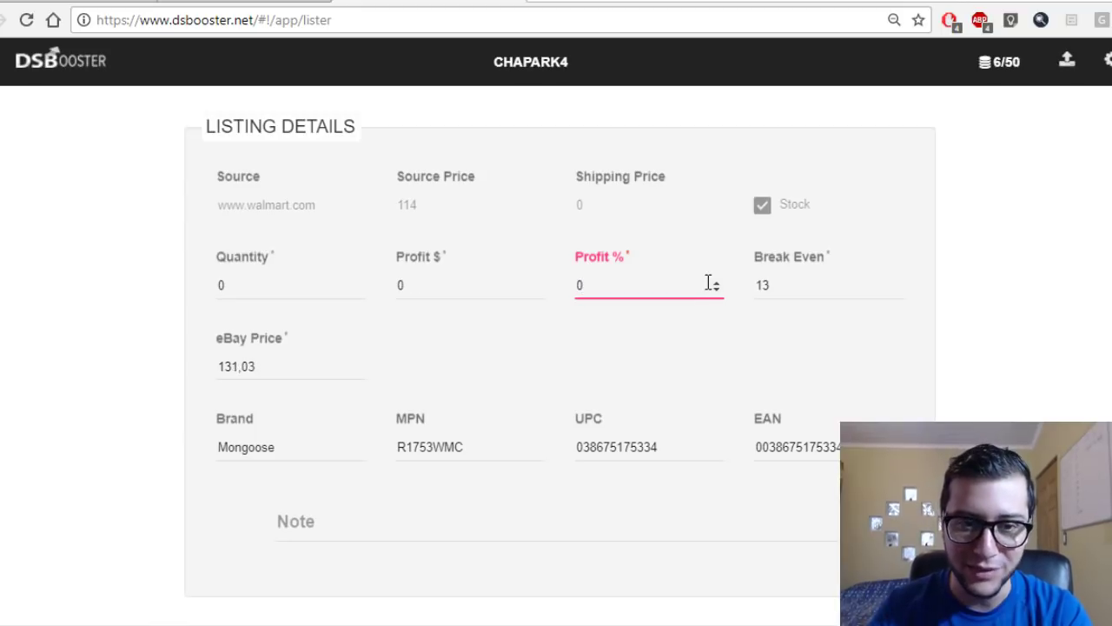
pyautogui.click(996, 270)
# Step: Examine the Break Even percentage and the eBay price calculated from it in the listing details
pyautogui.click(780, 284)
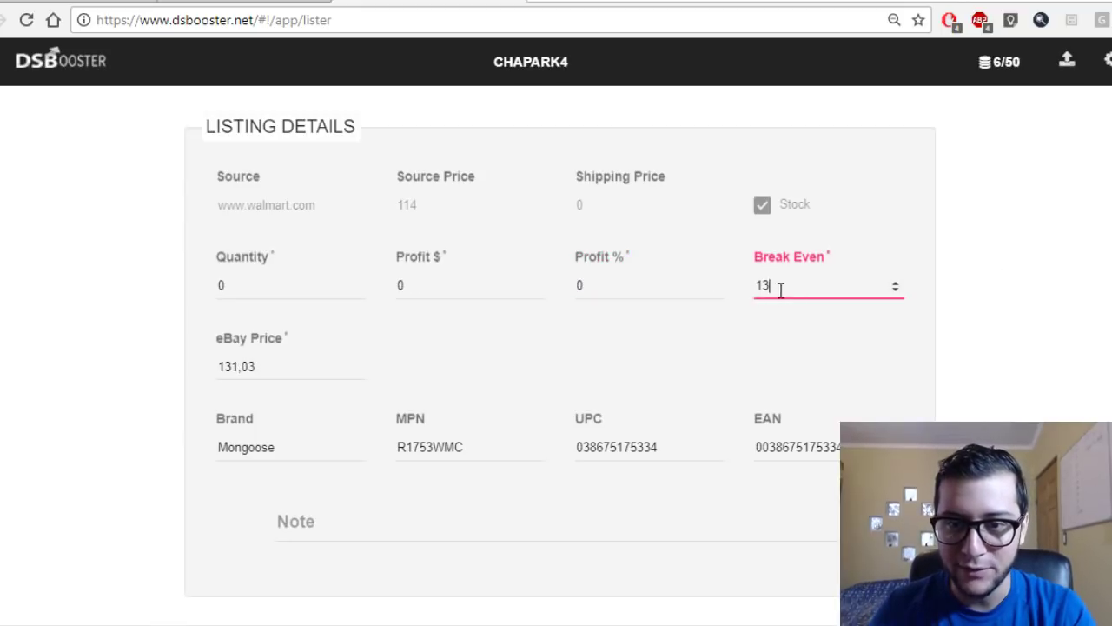
pyautogui.moveTo(780, 283); pyautogui.dragTo(757, 285)
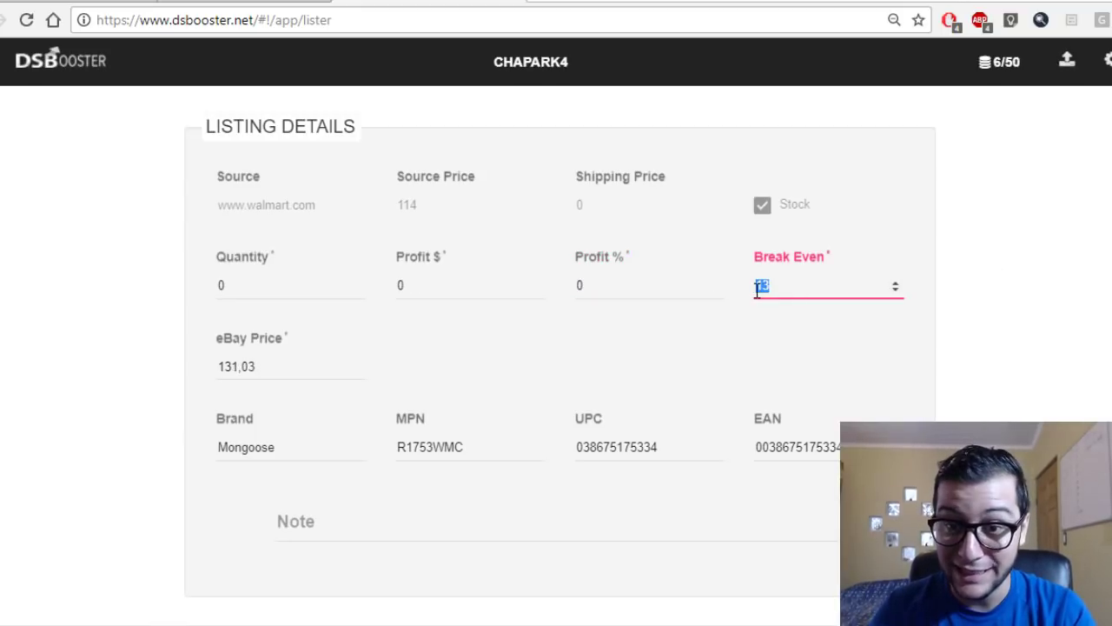
pyautogui.click(1042, 225)
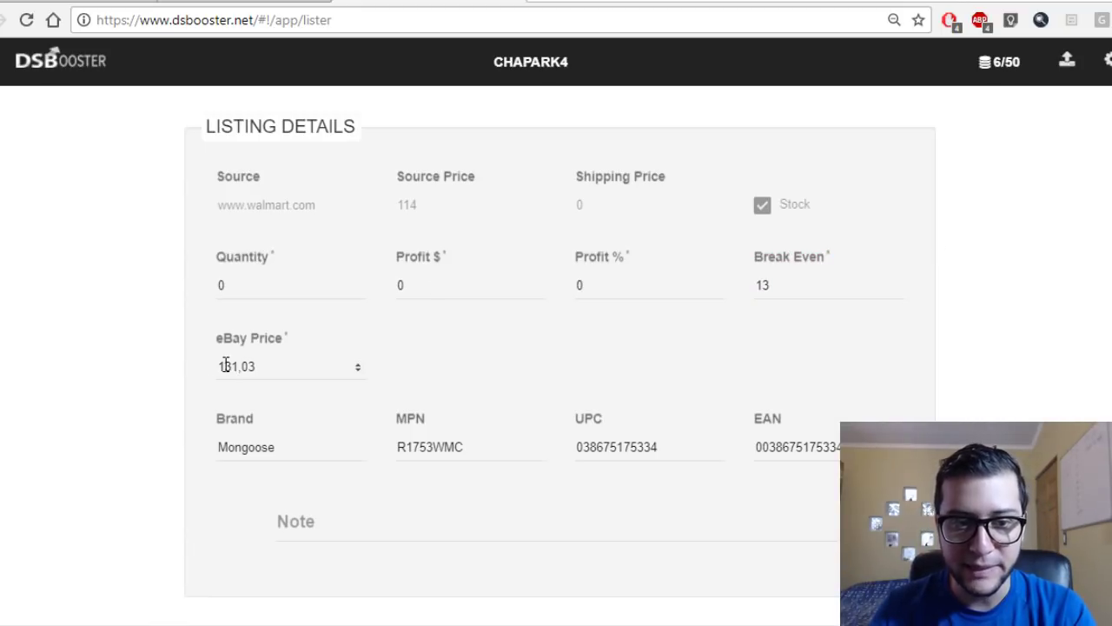
pyautogui.moveTo(218, 366); pyautogui.dragTo(257, 366)
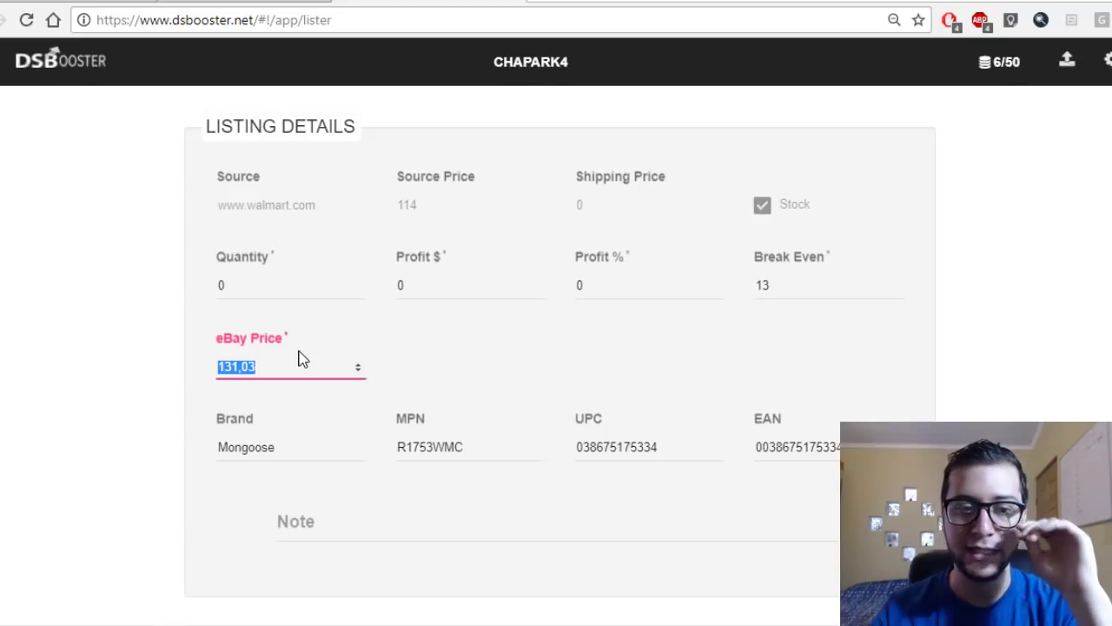
# Step: Check the eBay price of the Mongoose bike and set Break Even to 15 in its listing details
pyautogui.click(225, 374)
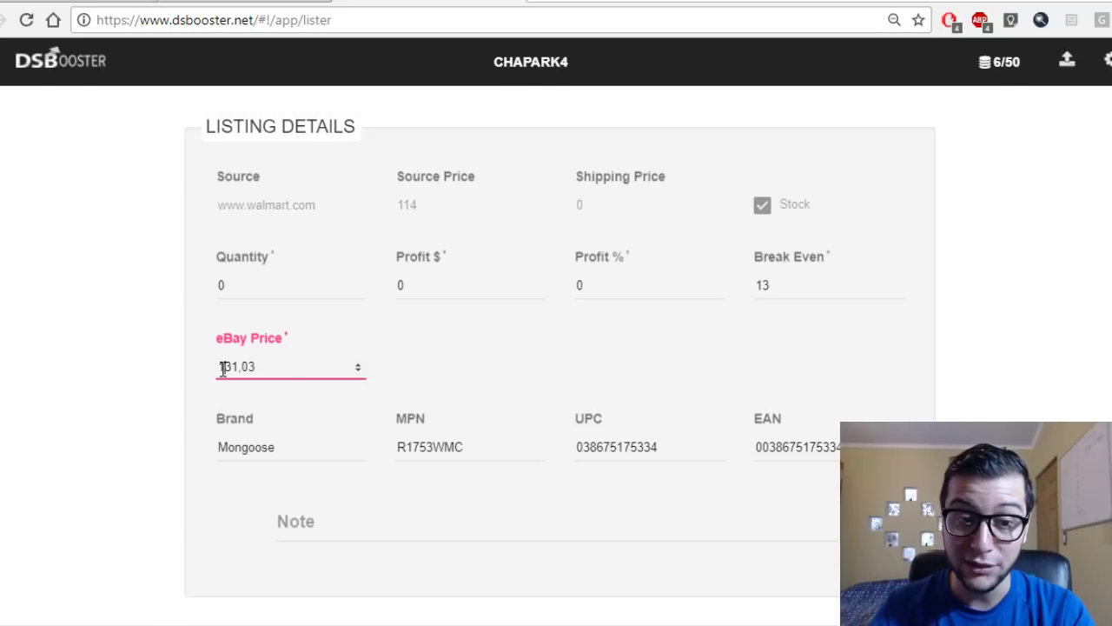
pyautogui.moveTo(218, 366); pyautogui.dragTo(232, 367)
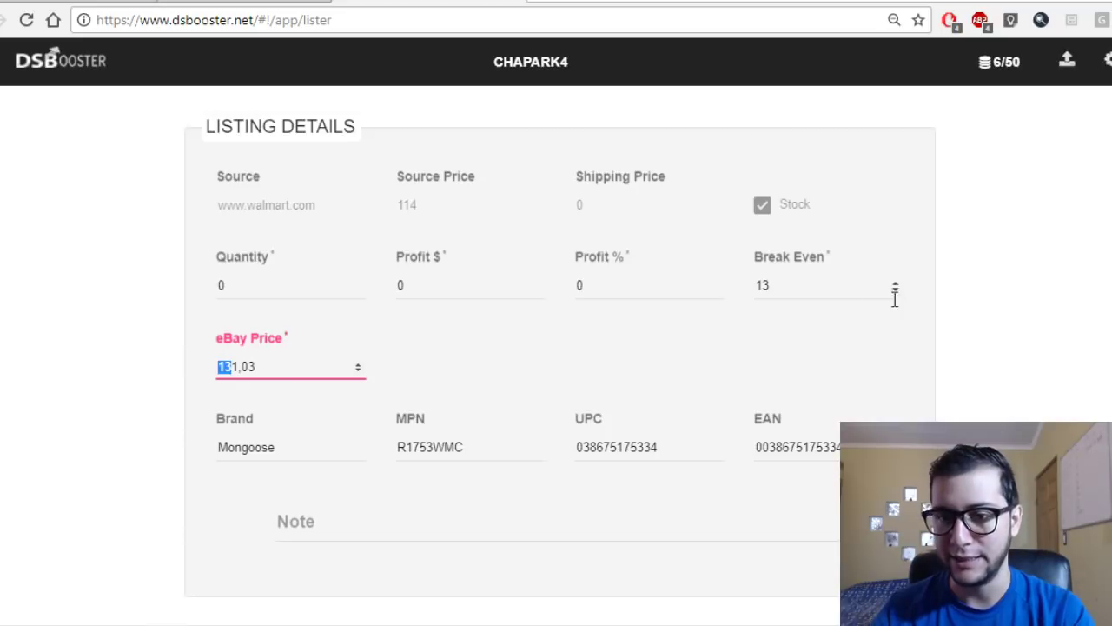
pyautogui.click(967, 295)
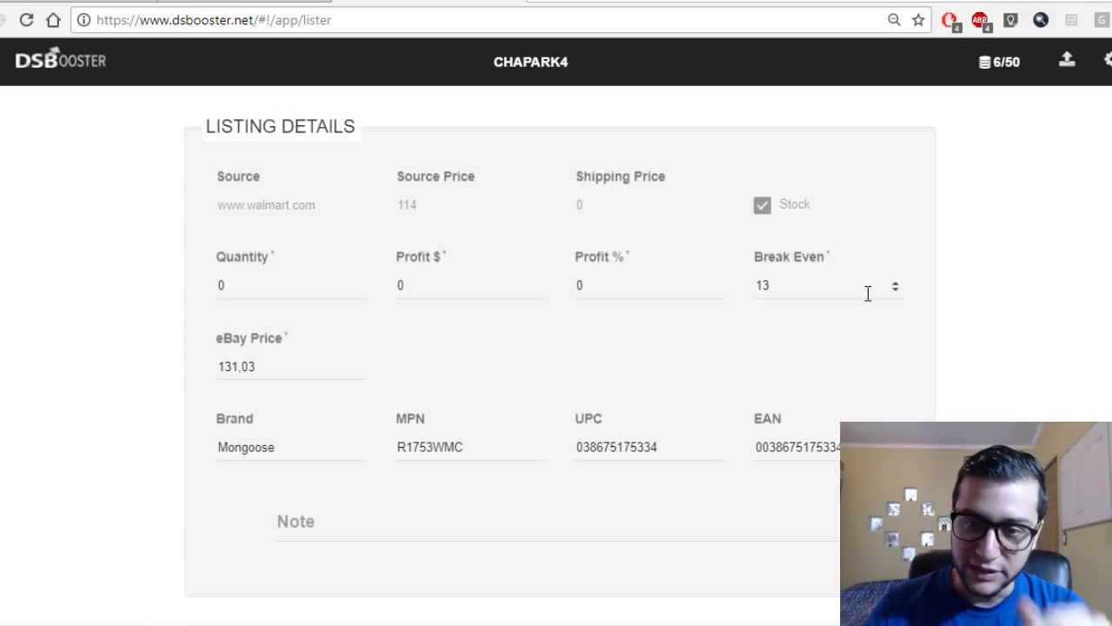
pyautogui.click(795, 278)
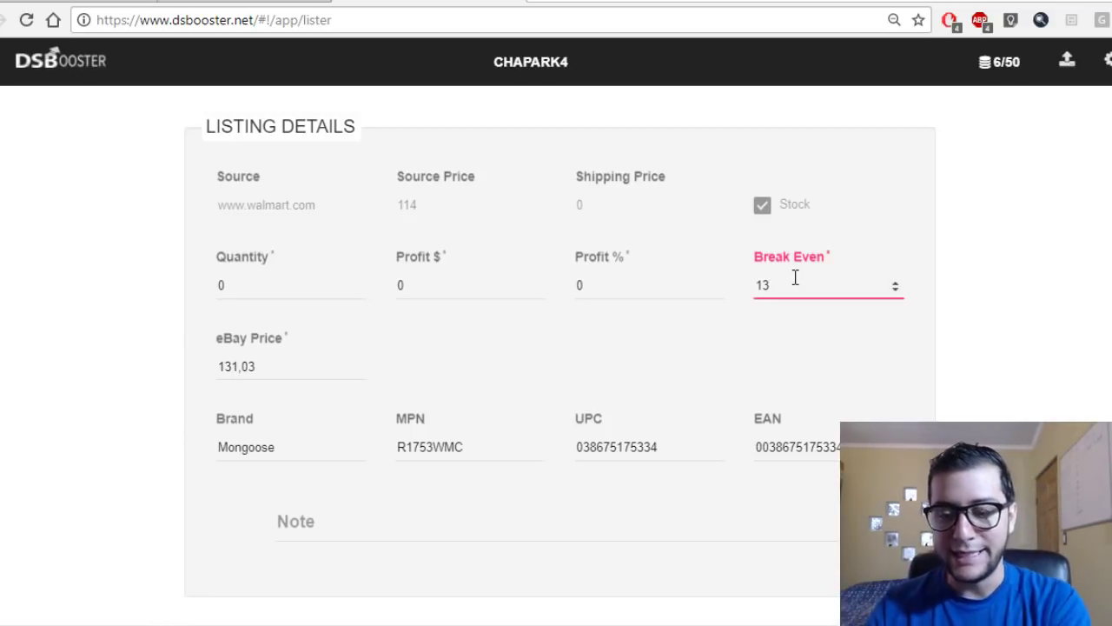
pyautogui.press('BackSpace')
pyautogui.write('5')
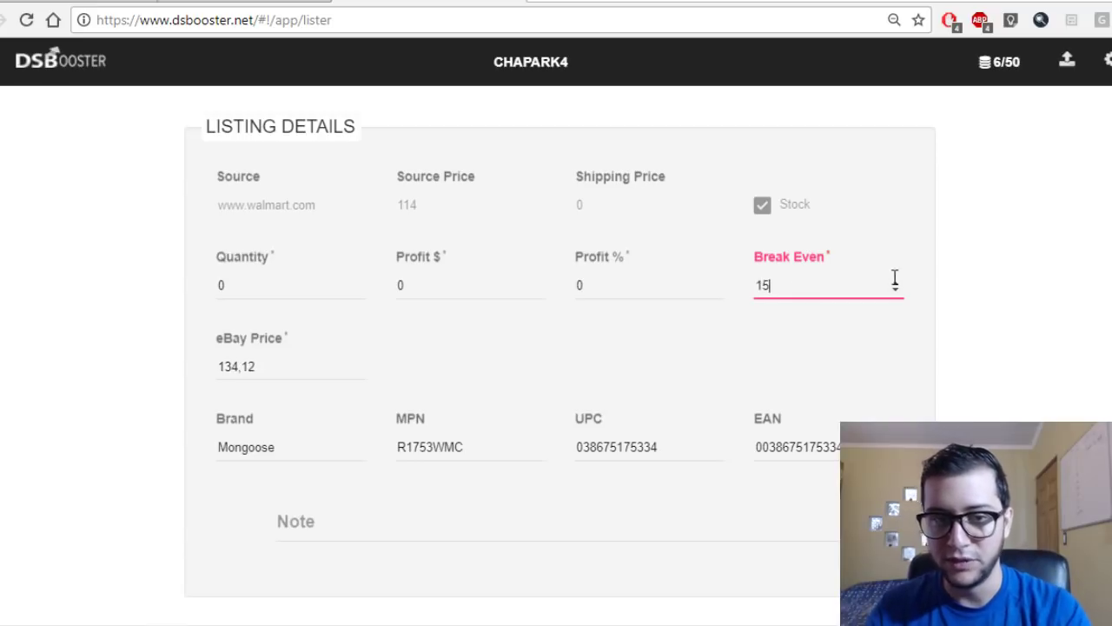
pyautogui.click(1072, 269)
# Step: Set Profit % to 5 in the listing details and check the eBay price calculated from it
pyautogui.click(614, 281)
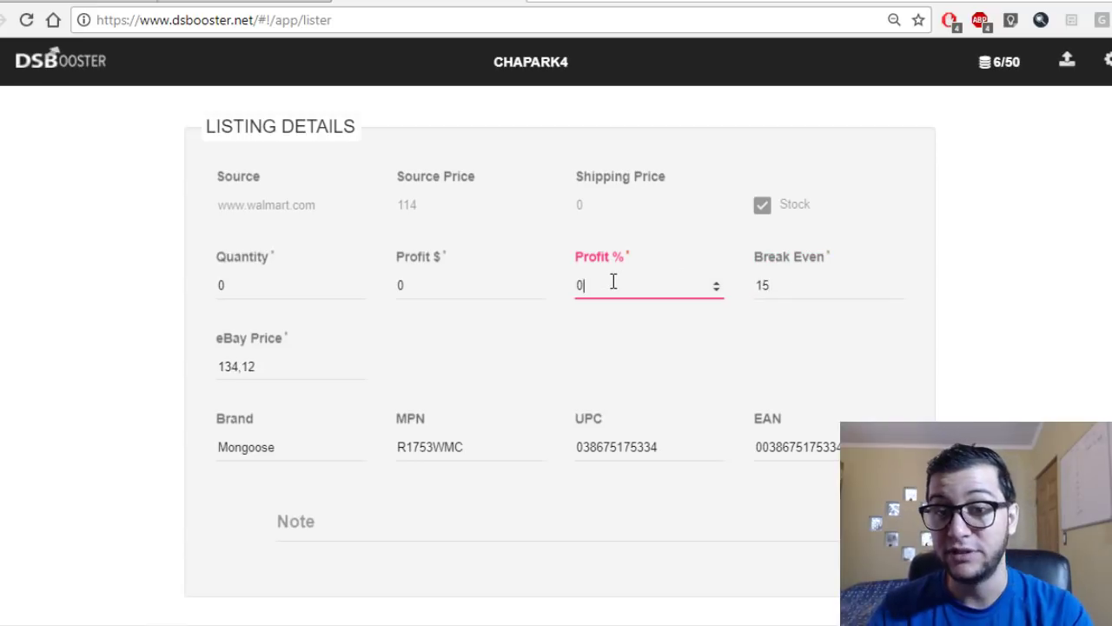
pyautogui.press('BackSpace')
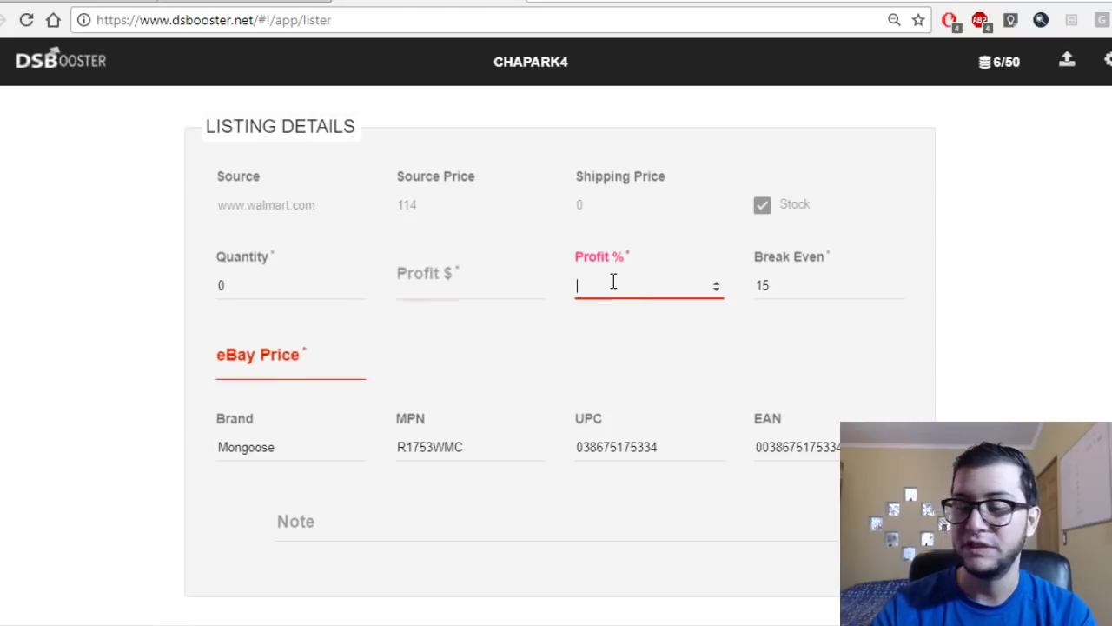
pyautogui.write('5')
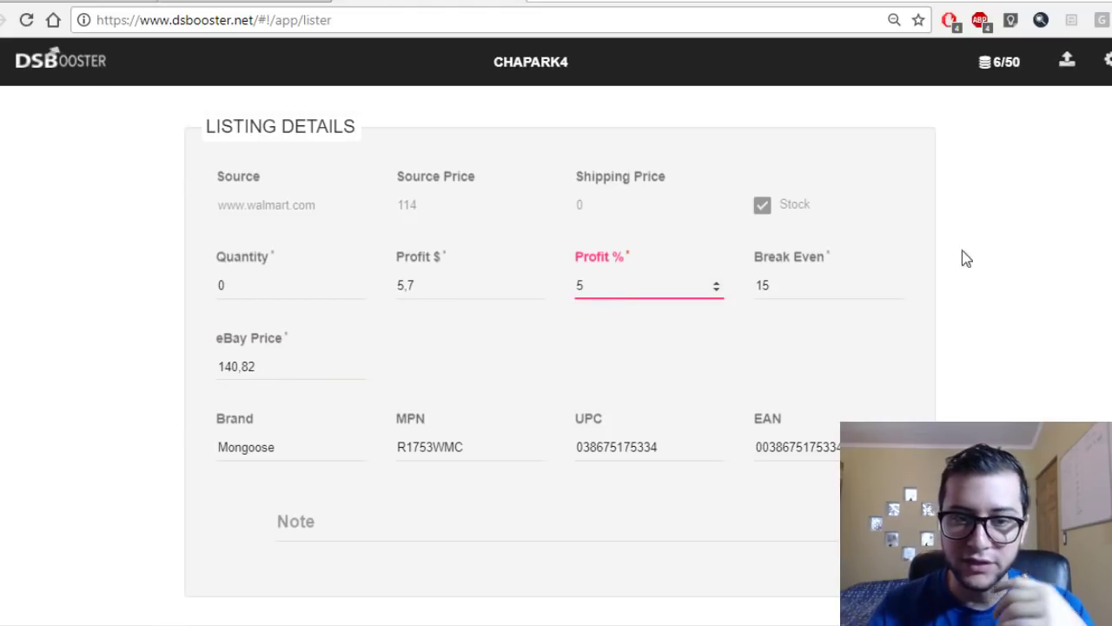
pyautogui.click(1045, 260)
pyautogui.moveTo(273, 375); pyautogui.dragTo(202, 386)
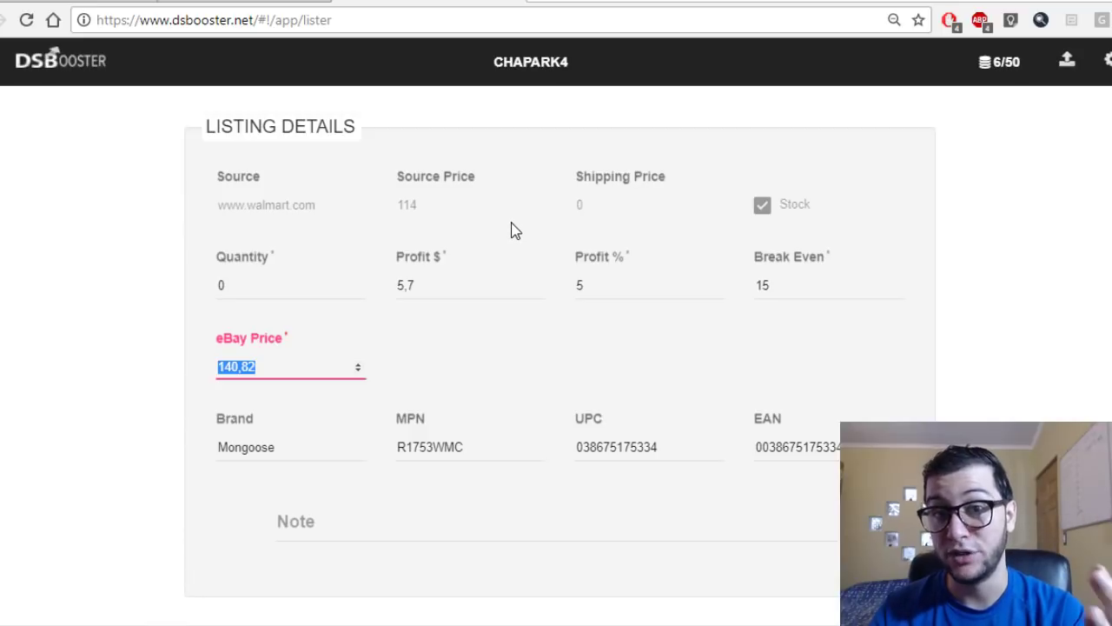
pyautogui.click(1080, 211)
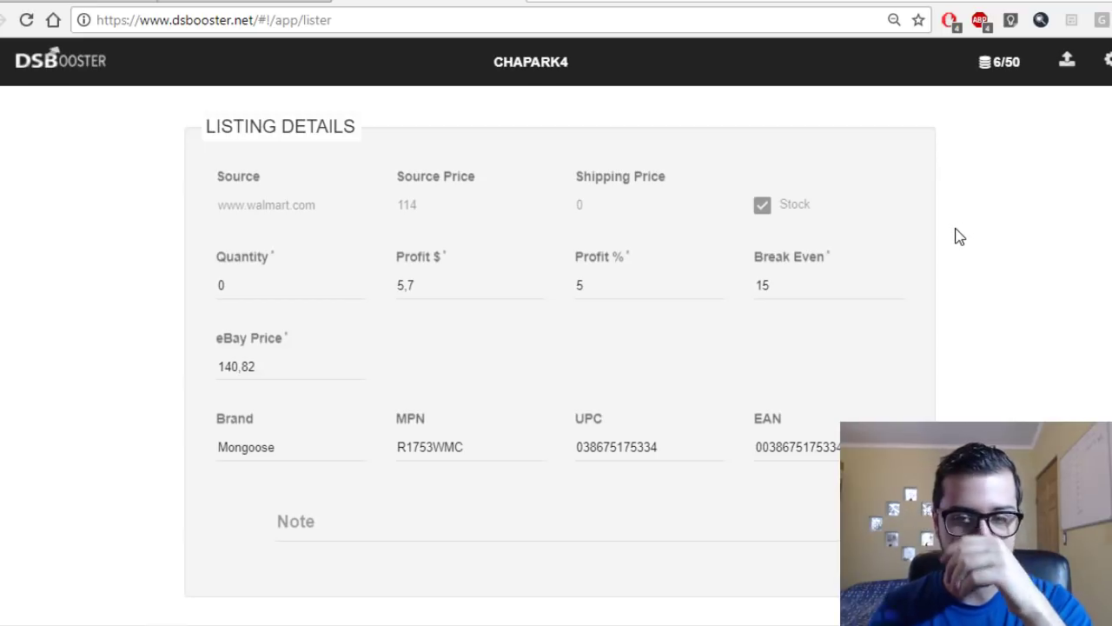
# Step: Enable Ignore Vero Warnings for the bike and submit the listing to eBay
pyautogui.click(794, 282)
pyautogui.click(1012, 252)
pyautogui.scroll(-10, 1008, 253)
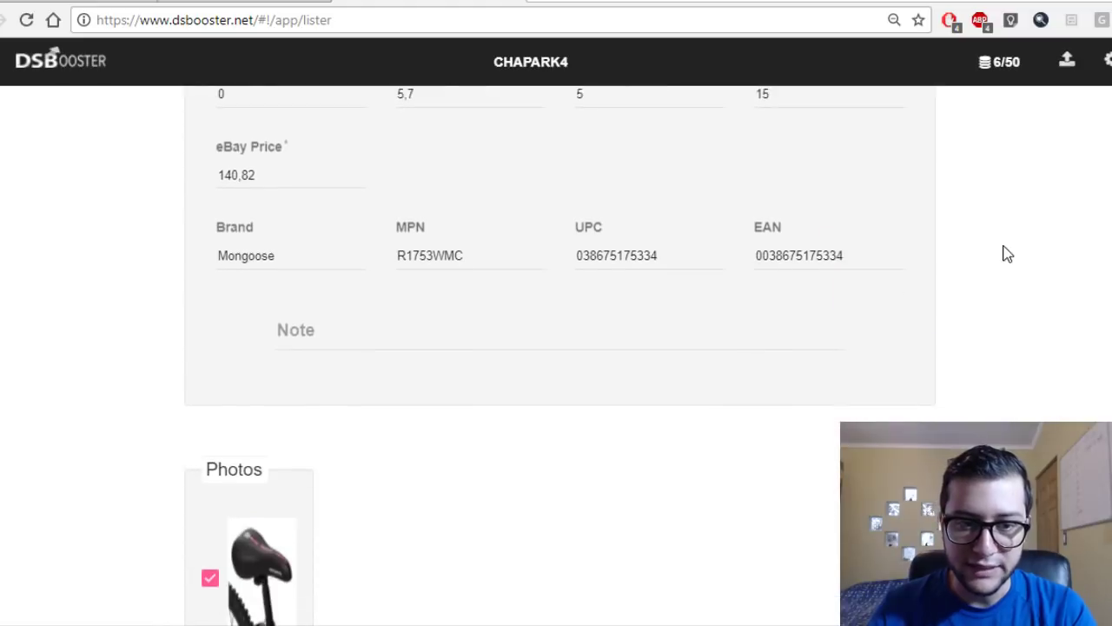
pyautogui.scroll(-15, 1008, 254)
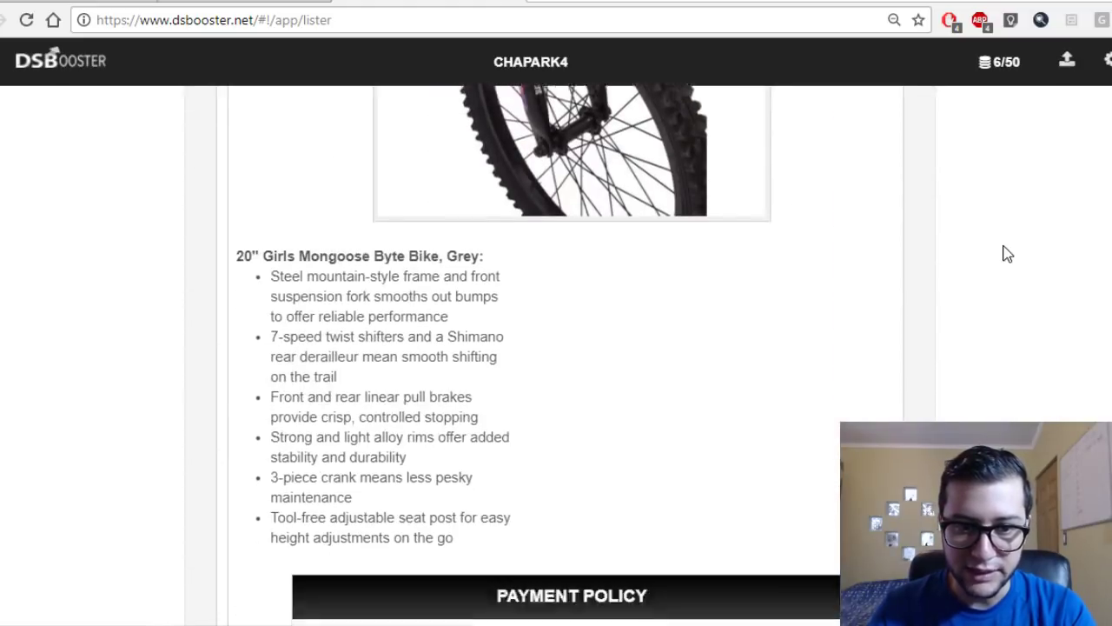
pyautogui.scroll(-5, 832, 331)
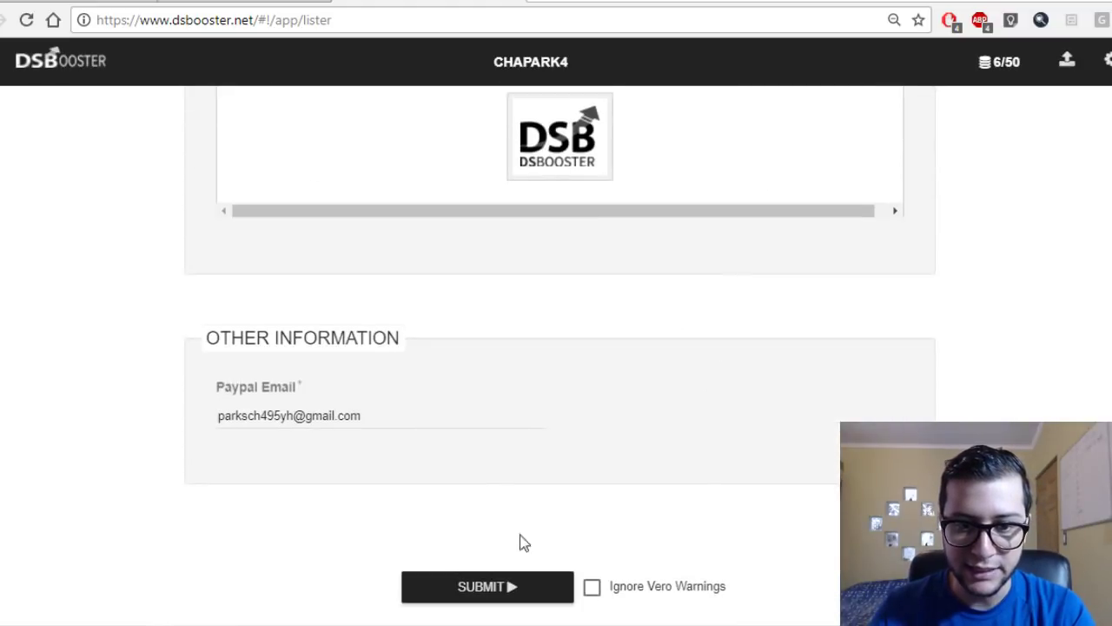
pyautogui.click(593, 590)
pyautogui.click(479, 597)
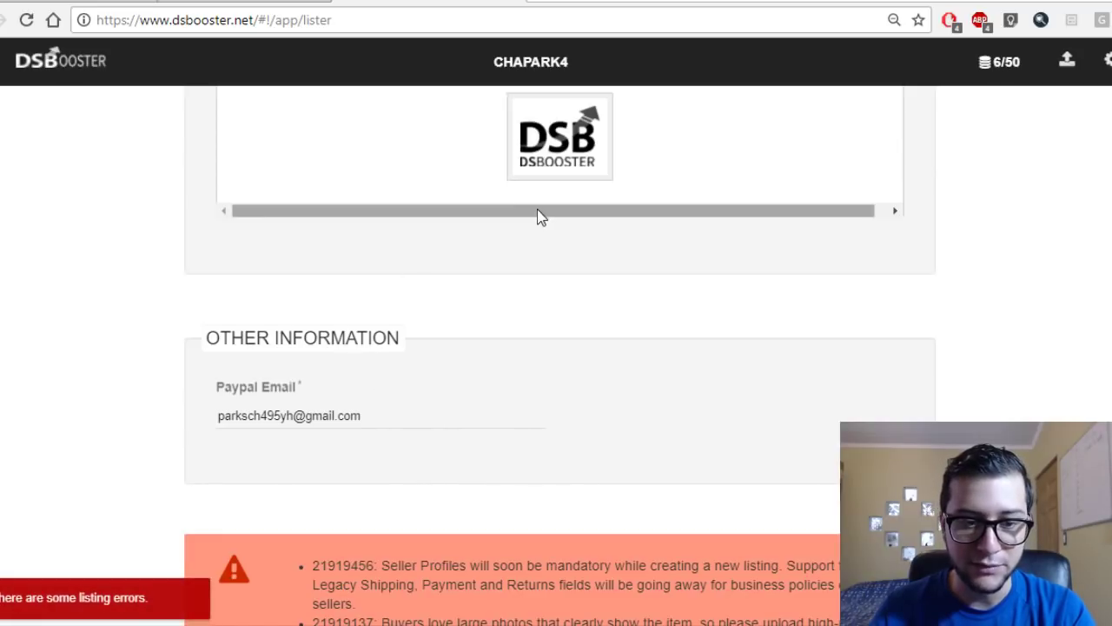
# Step: Read the listing errors reported for the submitted bike, including the one about photos
pyautogui.scroll(-2, 497, 330)
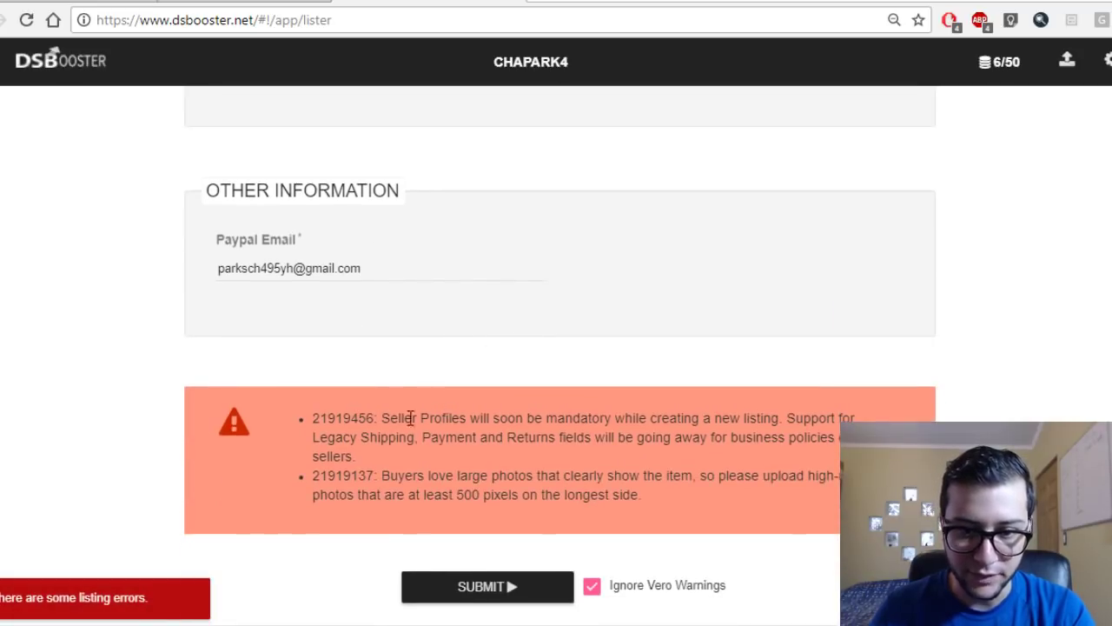
pyautogui.moveTo(306, 424); pyautogui.dragTo(323, 474)
pyautogui.click(548, 500)
pyautogui.click(321, 475)
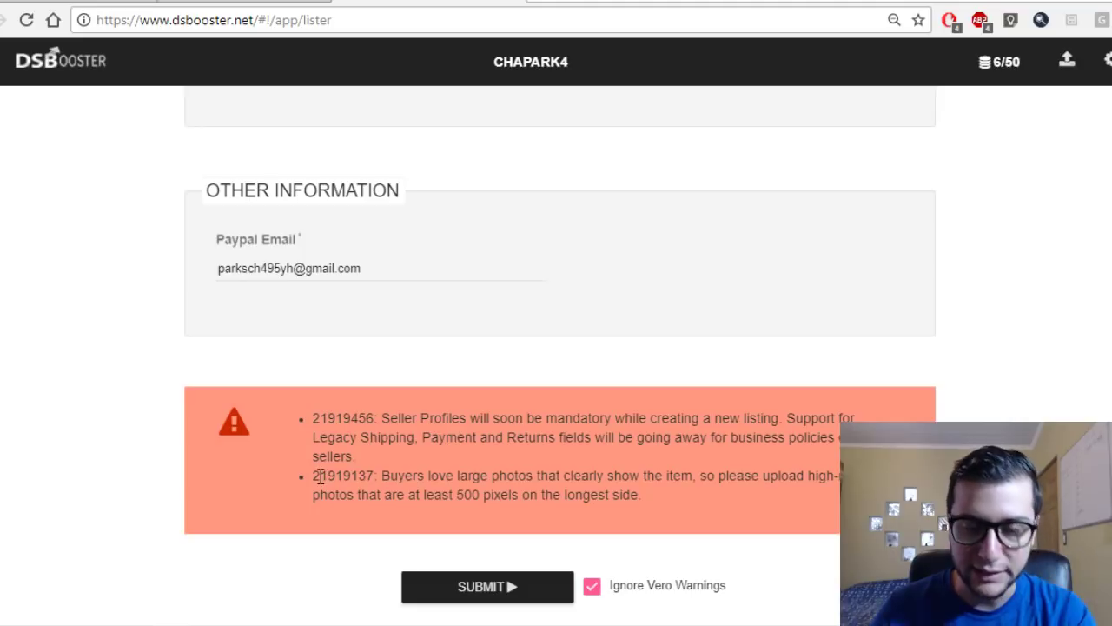
pyautogui.moveTo(310, 476); pyautogui.dragTo(658, 513)
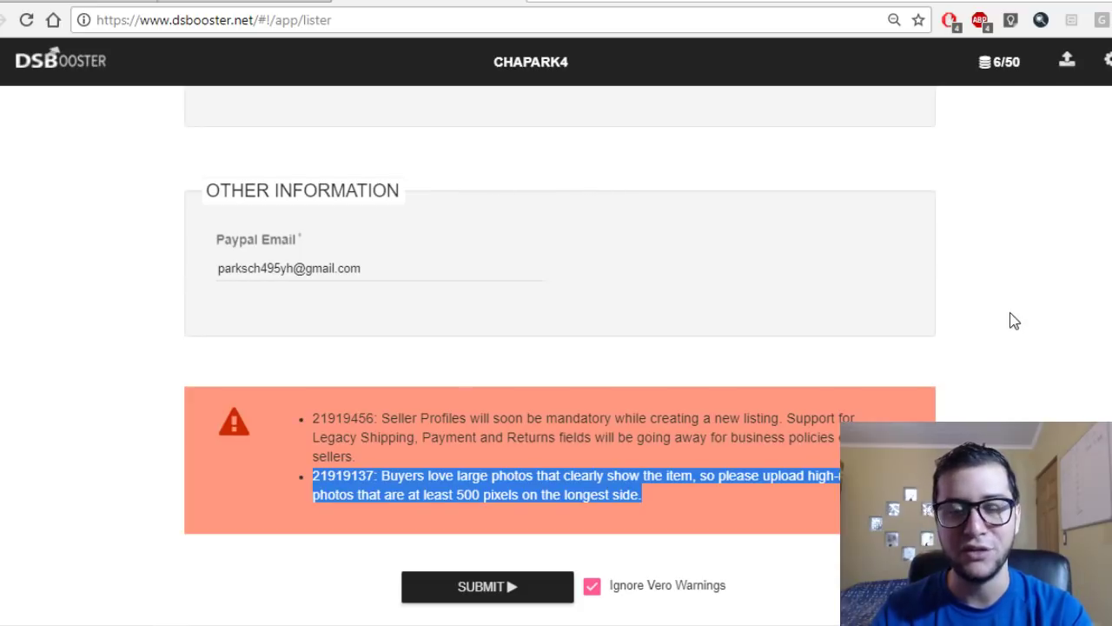
# Step: Review the bike's profit and break-even values in the listing details and the prices of similar eBay listings
pyautogui.scroll(3, 1014, 321)
pyautogui.scroll(15, 1015, 321)
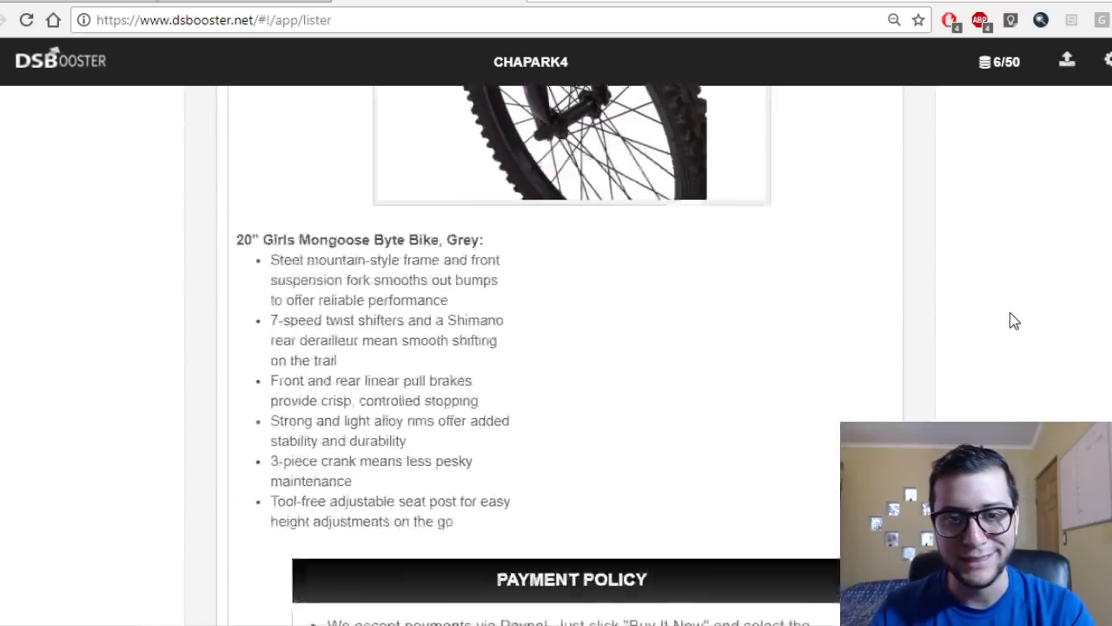
pyautogui.scroll(15, 1014, 322)
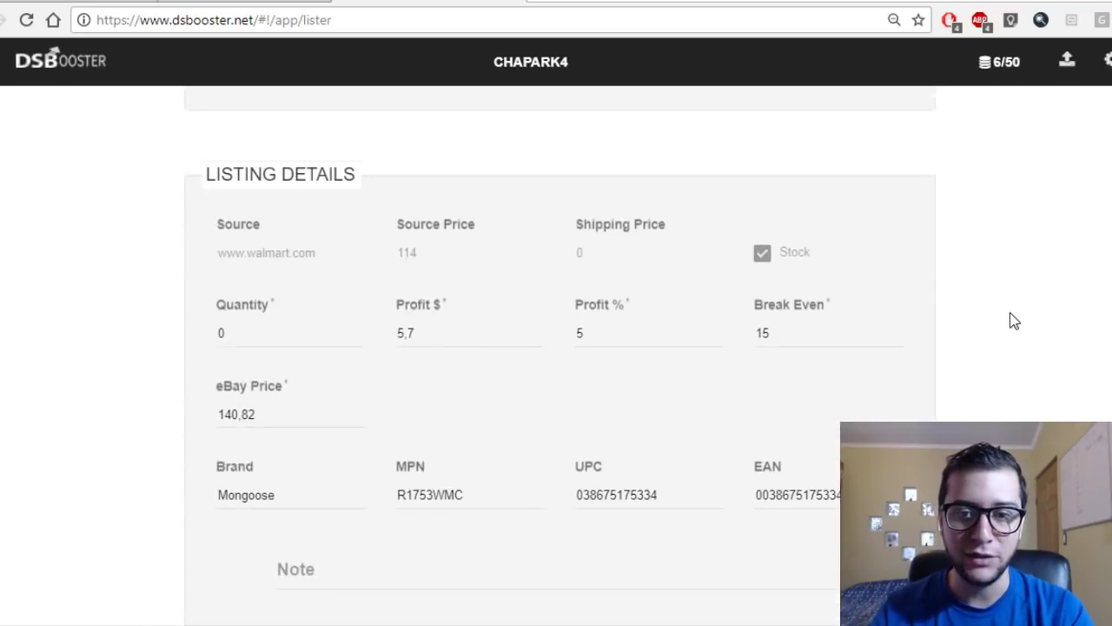
pyautogui.click(800, 346)
pyautogui.click(991, 262)
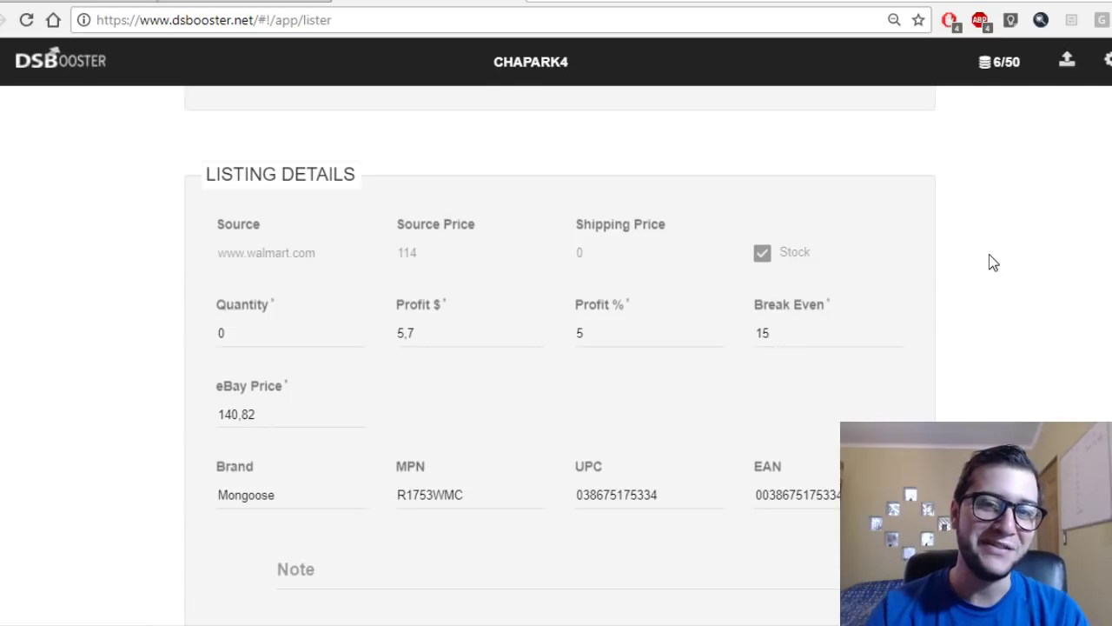
pyautogui.scroll(-10, 994, 262)
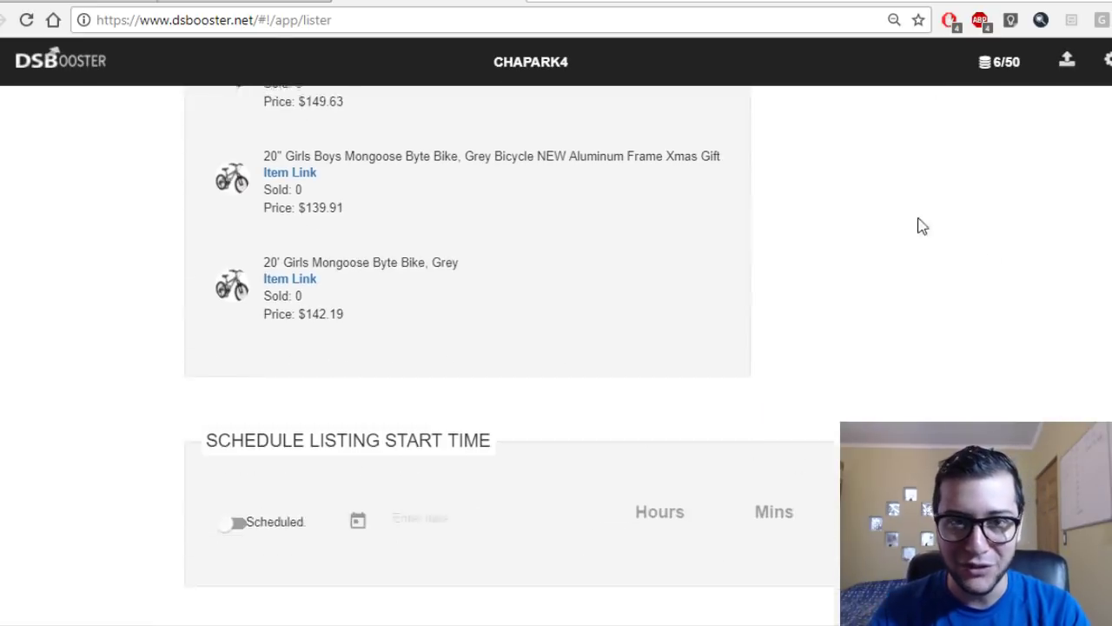
pyautogui.scroll(1, 919, 226)
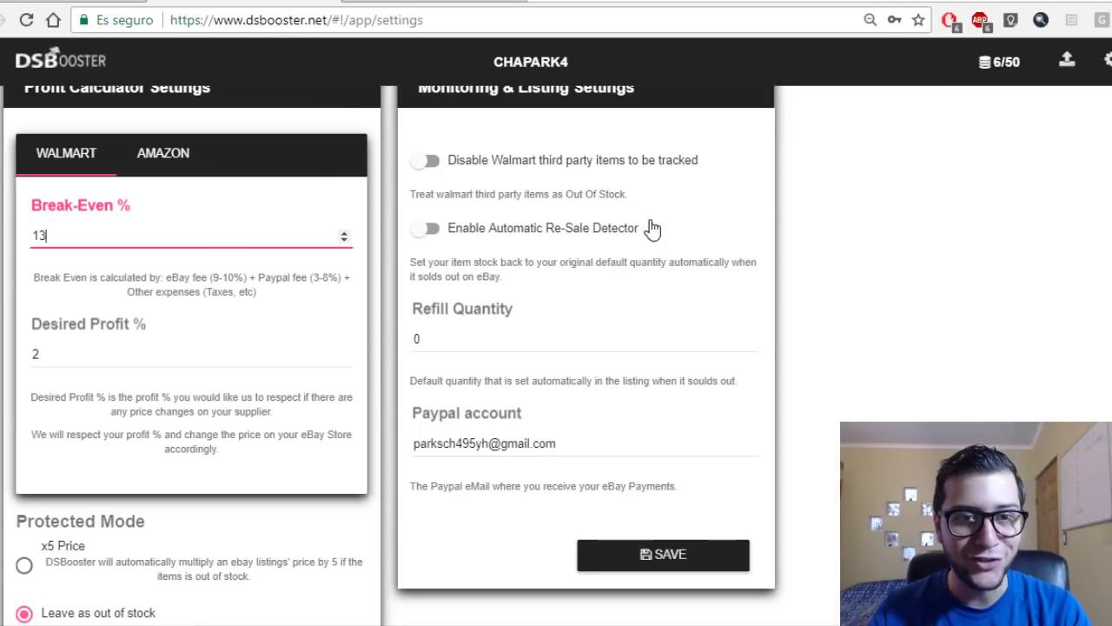
# Step: Check which stores can be chosen in the store selector on the settings page, keeping the current one
pyautogui.click(553, 63)
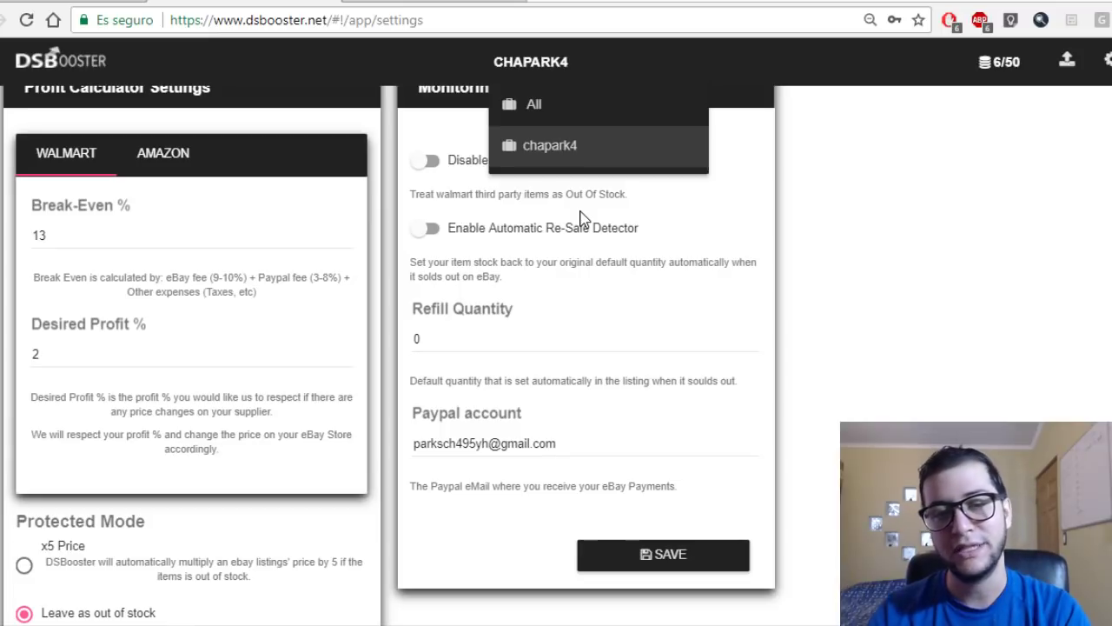
pyautogui.click(861, 251)
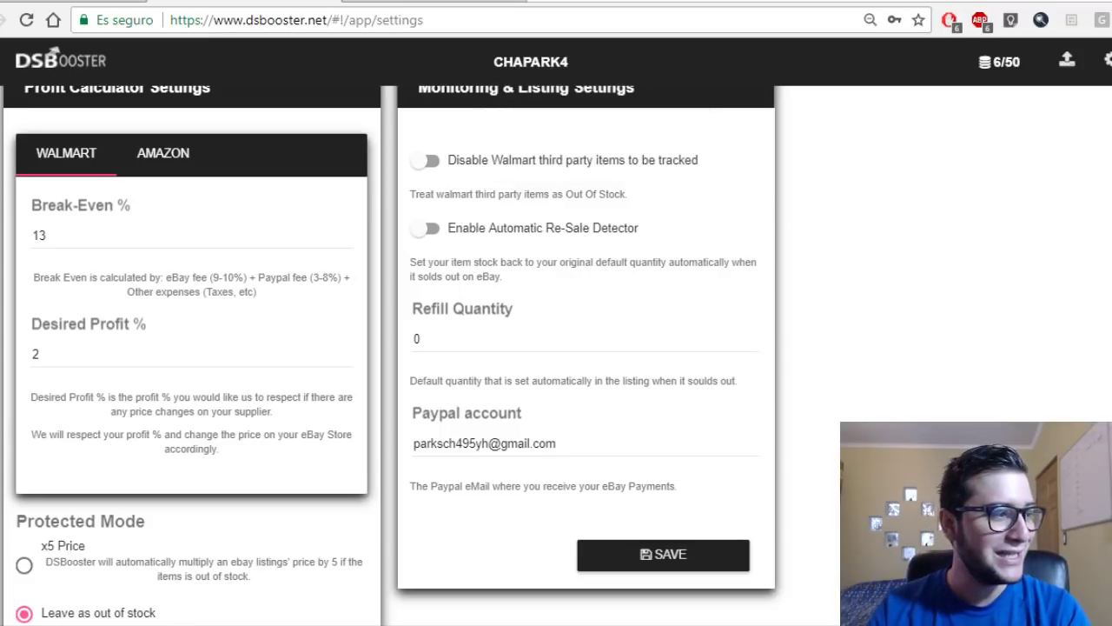